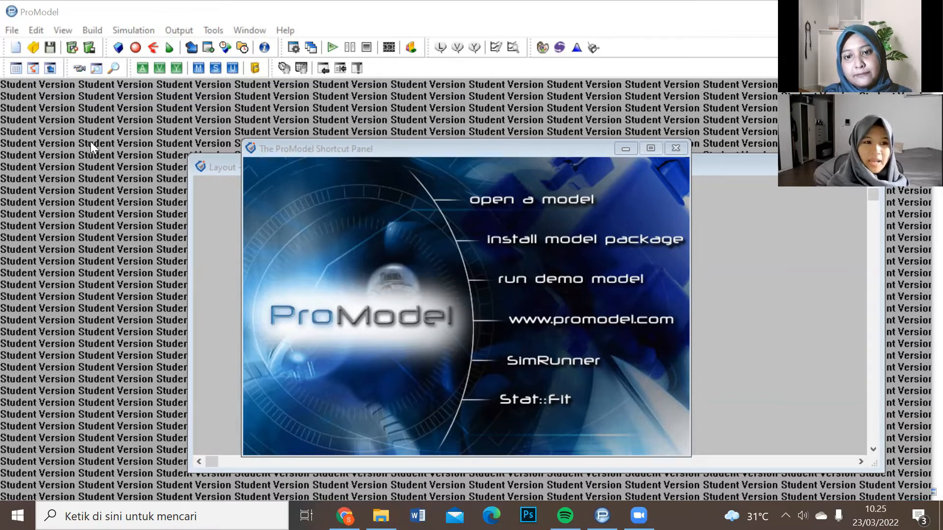
Step: Start a new model
{"action": "left_click", "coordinate": [12, 31]}
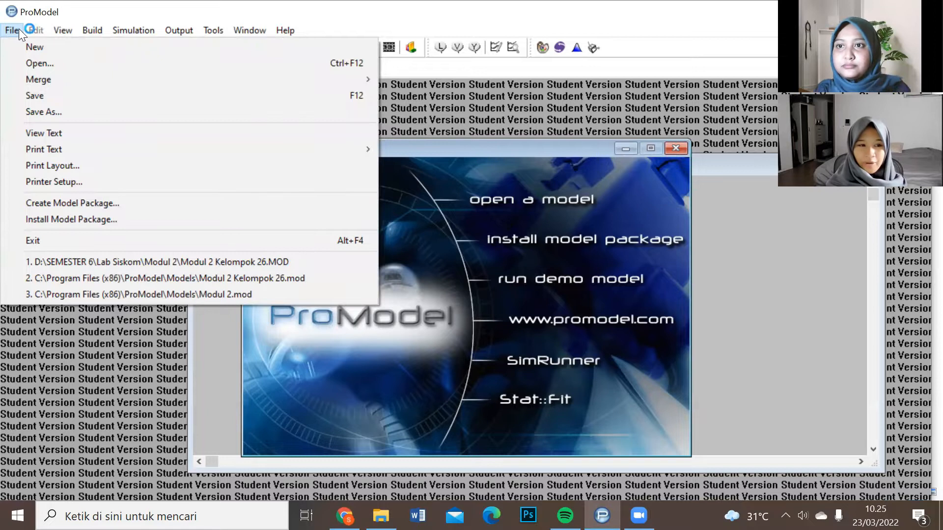
{"action": "left_click", "coordinate": [22, 30]}
{"action": "left_click", "coordinate": [22, 30]}
{"action": "left_click", "coordinate": [22, 30]}
{"action": "left_click", "coordinate": [21, 30]}
{"action": "left_click", "coordinate": [22, 31]}
{"action": "left_click", "coordinate": [17, 30]}
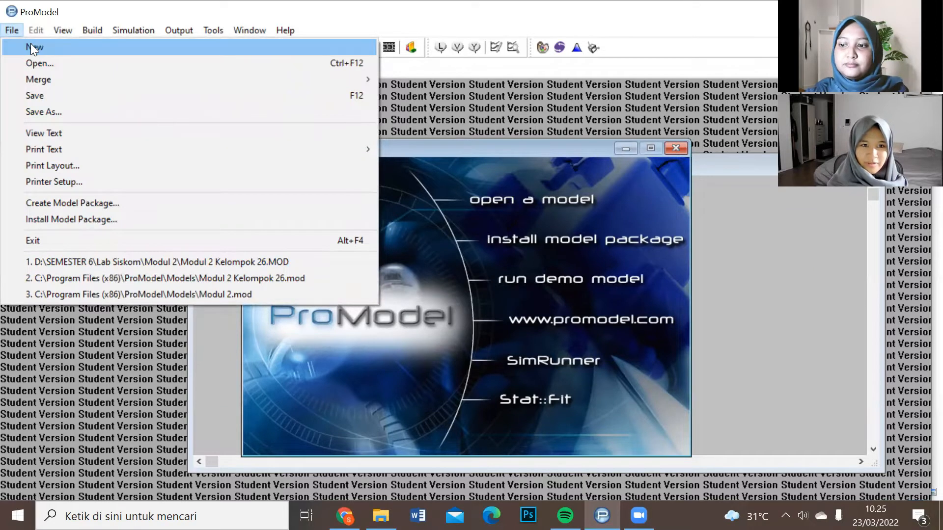
{"action": "left_click", "coordinate": [31, 46]}
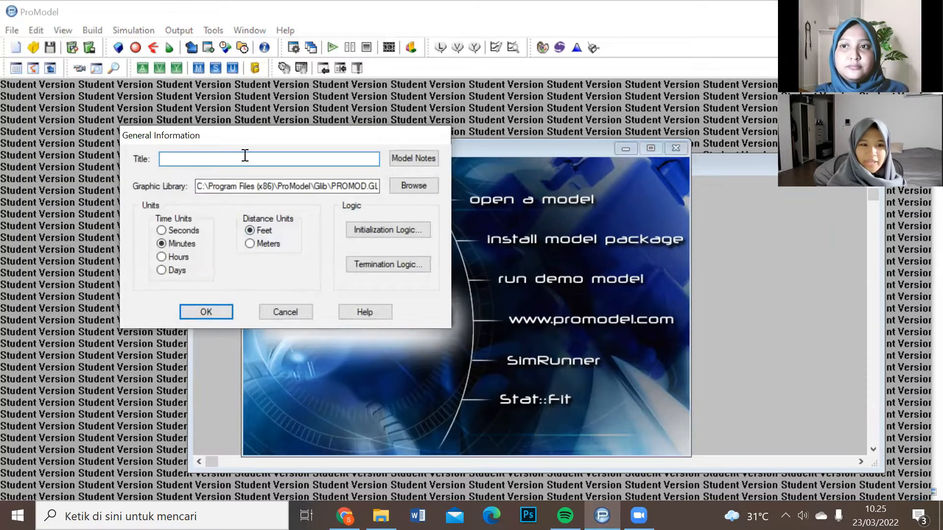
Step: Title the model "Modul 2" and set its distance units to meters
{"action": "key", "text": "Caps_Lock"}
{"action": "type", "text": "M"}
{"action": "key", "text": "Caps_Lock"}
{"action": "type", "text": "o"}
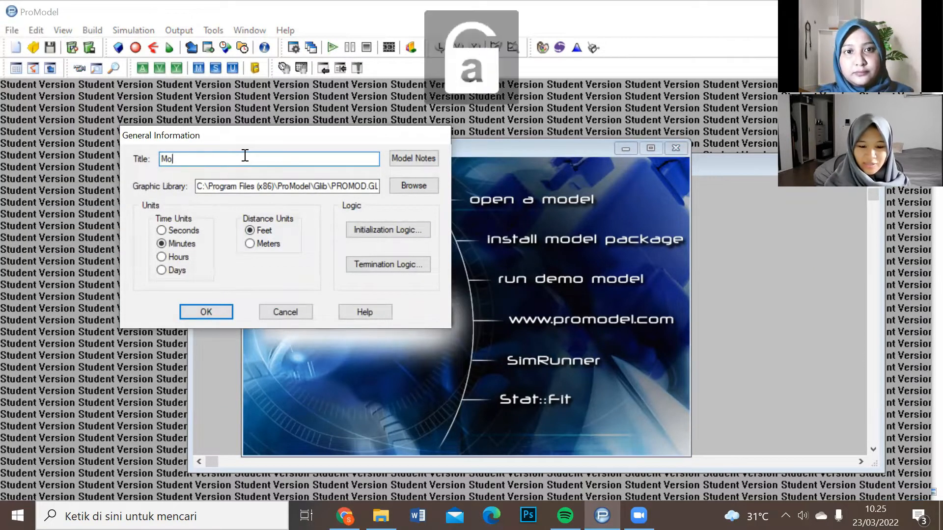
{"action": "type", "text": "dul 2"}
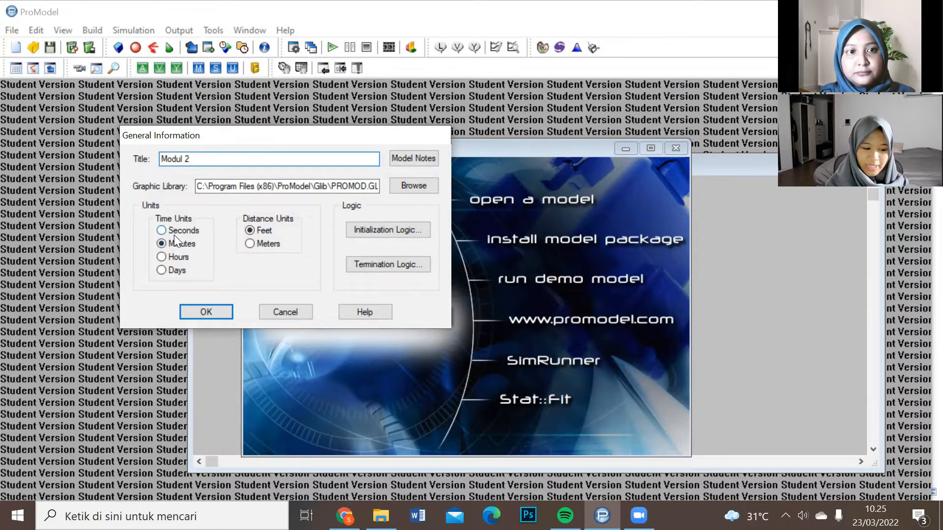
{"action": "left_click", "coordinate": [251, 239]}
{"action": "left_click", "coordinate": [205, 313]}
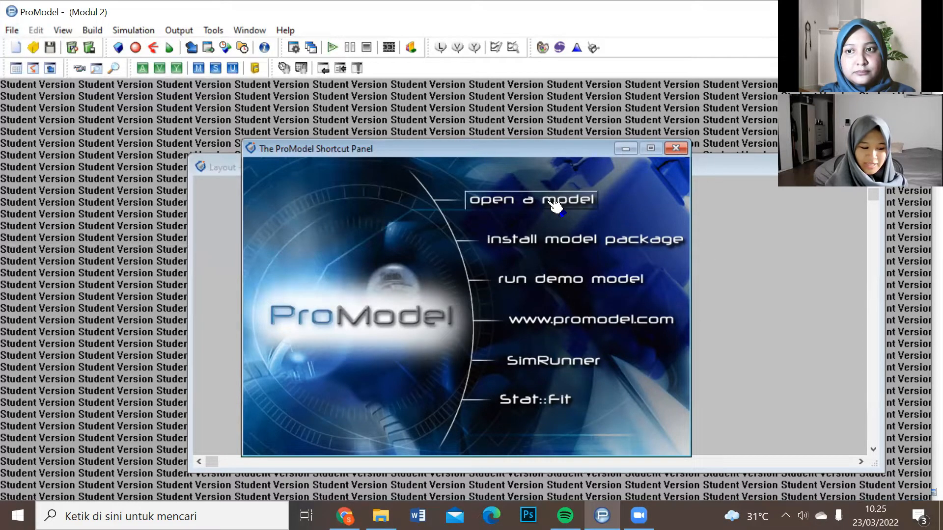
Step: Define a new location by placing the blue-clothed Worker graphic in the upper-left area of the layout
{"action": "left_click", "coordinate": [92, 30]}
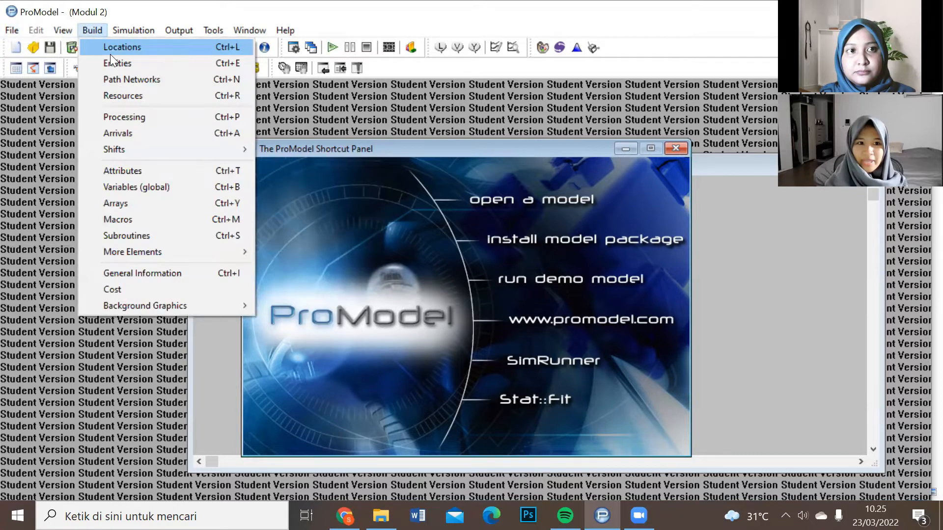
{"action": "left_click", "coordinate": [110, 49]}
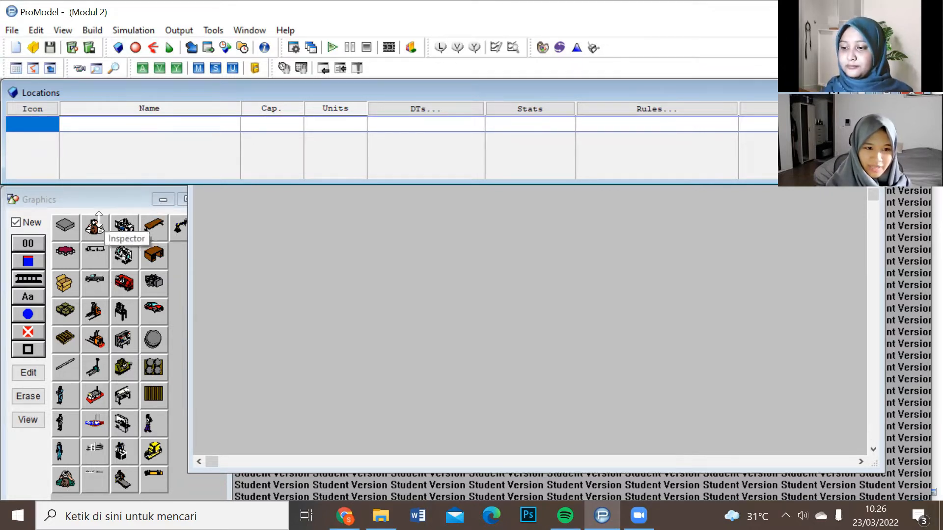
{"action": "left_click", "coordinate": [59, 448]}
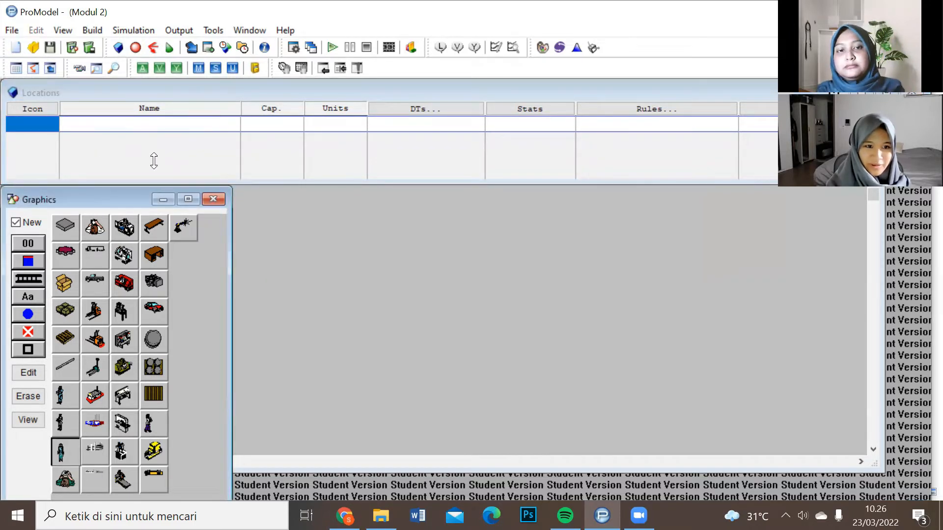
{"action": "left_click", "coordinate": [297, 239]}
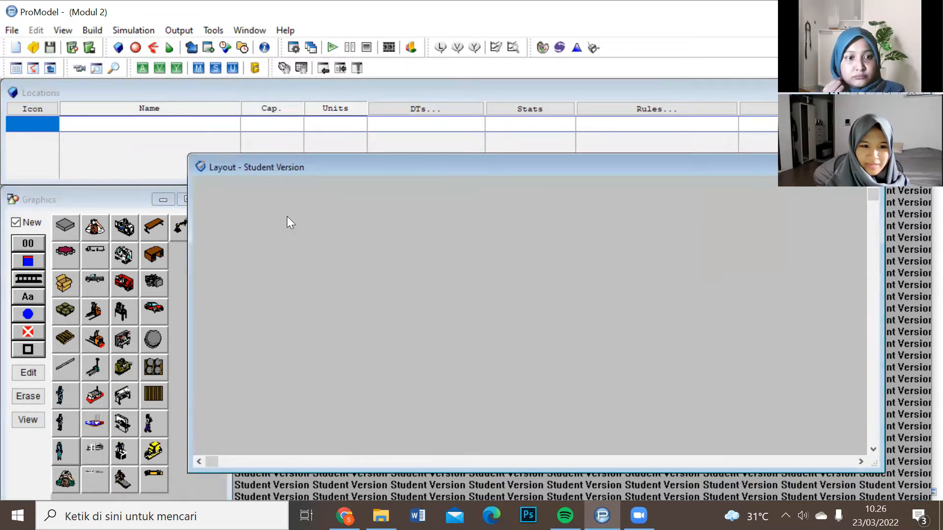
{"action": "left_click", "coordinate": [60, 451]}
{"action": "double_click", "coordinate": [298, 233]}
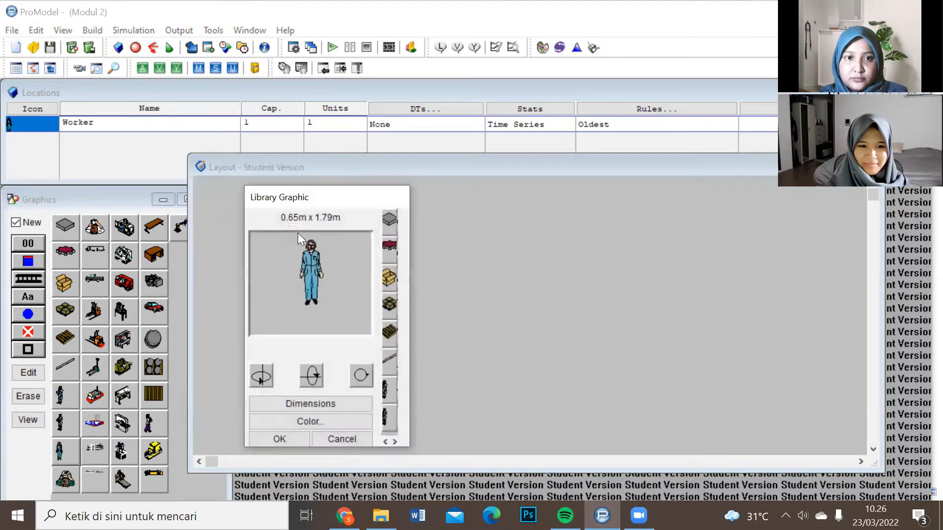
{"action": "left_click", "coordinate": [344, 442]}
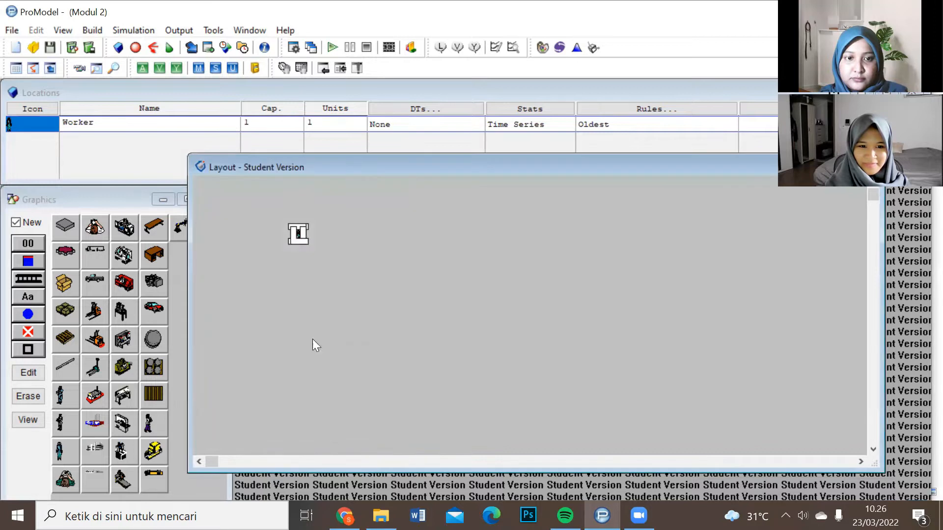
Step: Enlarge the worker graphic and reposition it near the upper-left corner of the layout
{"action": "left_click_drag", "start_coordinate": [305, 241], "coordinate": [344, 285]}
{"action": "left_click_drag", "start_coordinate": [304, 256], "coordinate": [256, 225]}
{"action": "left_click_drag", "start_coordinate": [270, 258], "coordinate": [281, 279]}
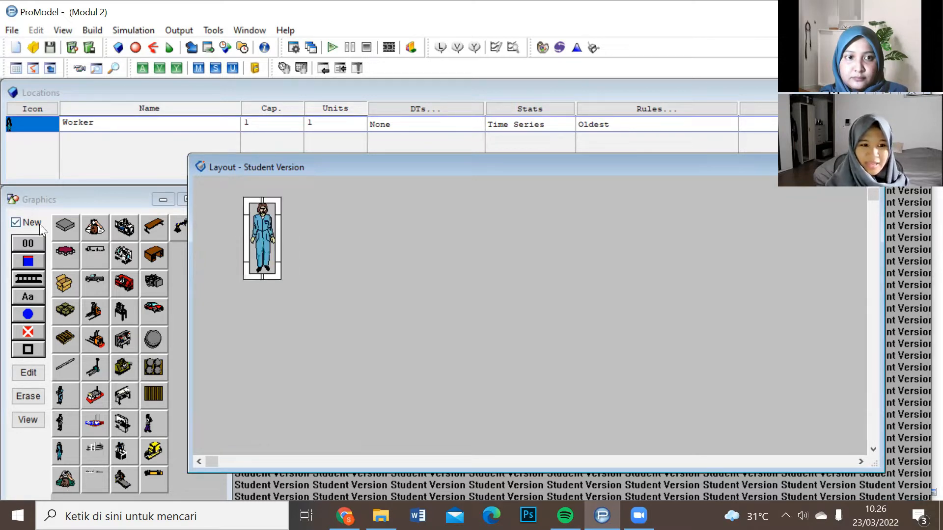
Step: Add a name label beneath the worker graphic as part of the same location, keeping the default text options
{"action": "left_click", "coordinate": [15, 224]}
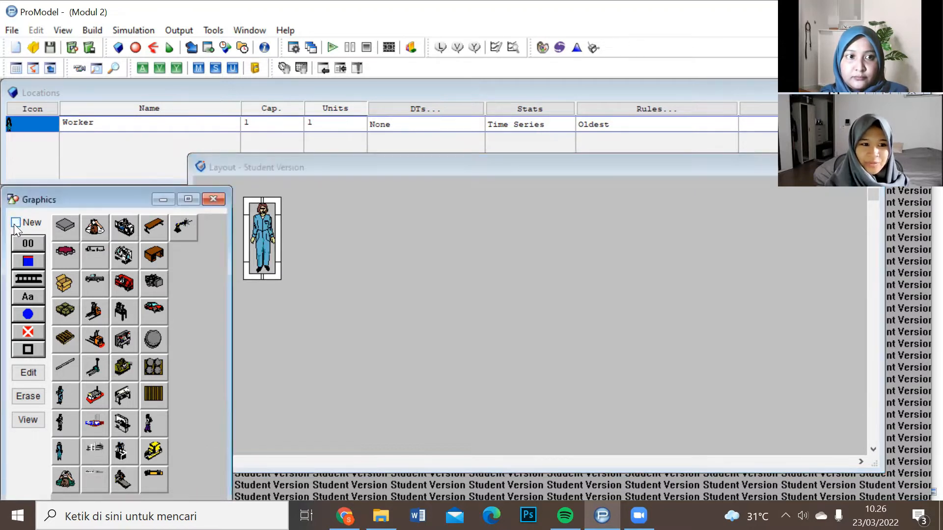
{"action": "left_click", "coordinate": [28, 298]}
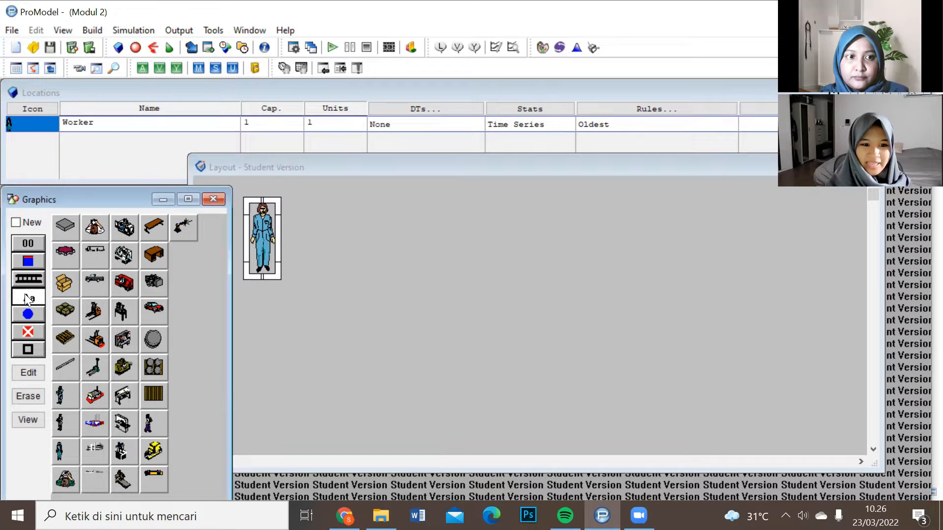
{"action": "left_click", "coordinate": [261, 290]}
{"action": "double_click", "coordinate": [260, 290]}
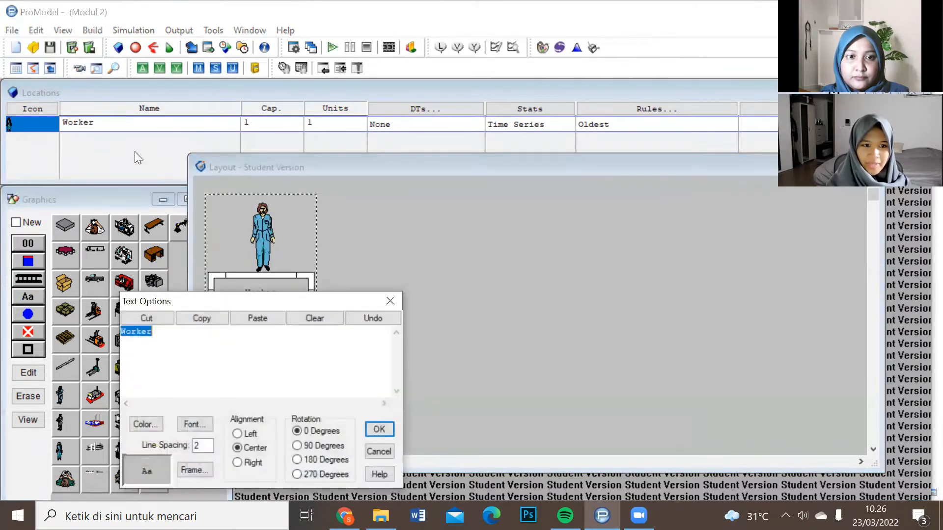
{"action": "left_click", "coordinate": [401, 307]}
Step: Rename the Worker location as Cek_Suhu_Tubuh_dan_Scan_Peduli_Lindungi
{"action": "key", "text": "BackSpace"}
{"action": "key", "text": "BackSpace"}
{"action": "key", "text": "BackSpace"}
{"action": "key", "text": "BackSpace"}
{"action": "key", "text": "BackSpace"}
{"action": "key", "text": "BackSpace"}
{"action": "key", "text": "Caps_Lock"}
{"action": "type", "text": "X"}
{"action": "key", "text": "Caps_Lock"}
{"action": "type", "text": "ek_"}
{"action": "key", "text": "Caps_Lock"}
{"action": "type", "text": "B"}
{"action": "key", "text": "BackSpace"}
{"action": "key", "text": "BackSpace"}
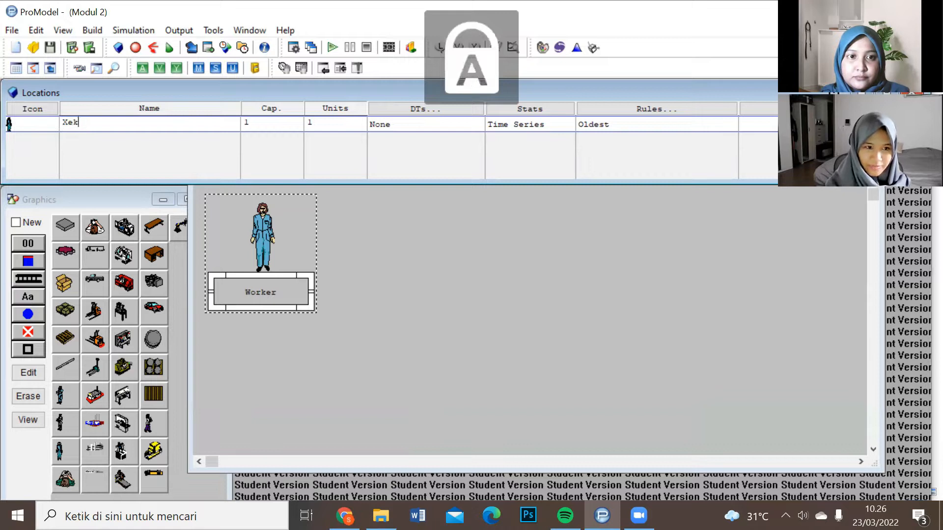
{"action": "key", "text": "BackSpace"}
{"action": "key", "text": "BackSpace"}
{"action": "key", "text": "BackSpace"}
{"action": "type", "text": "C"}
{"action": "key", "text": "Caps_Lock"}
{"action": "type", "text": "ek_"}
{"action": "key", "text": "Caps_Lock"}
{"action": "type", "text": "S"}
{"action": "key", "text": "Caps_Lock"}
{"action": "type", "text": "uhu_"}
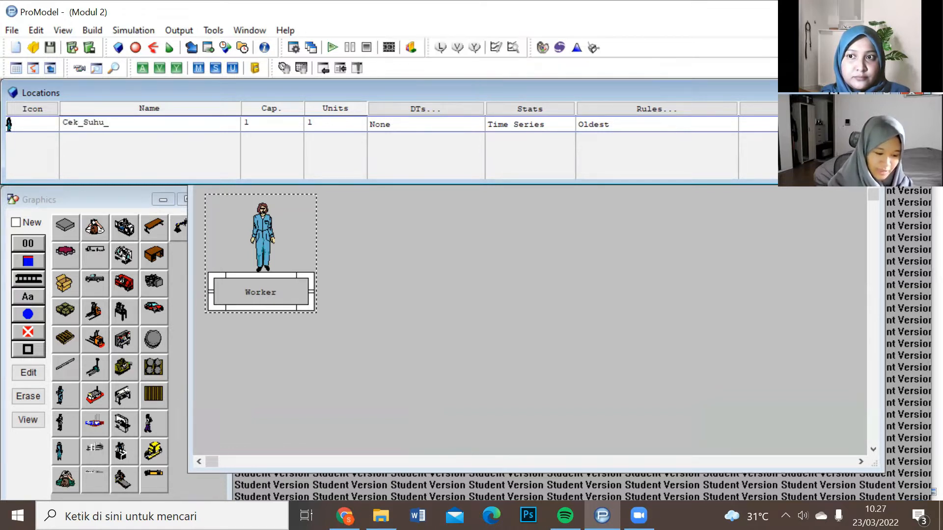
{"action": "key", "text": "Caps_Lock"}
{"action": "type", "text": "T"}
{"action": "key", "text": "Caps_Lock"}
{"action": "type", "text": "ubuh_dan_"}
{"action": "key", "text": "Caps_Lock"}
{"action": "type", "text": "S"}
{"action": "key", "text": "Caps_Lock"}
{"action": "type", "text": "can_"}
{"action": "key", "text": "Caps_Lock"}
{"action": "type", "text": "P"}
{"action": "key", "text": "Caps_Lock"}
{"action": "type", "text": "eduli_"}
{"action": "key", "text": "Caps_Lock"}
{"action": "type", "text": "L"}
{"action": "key", "text": "Caps_Lock"}
{"action": "type", "text": "indungi"}
{"action": "key", "text": "Return"}
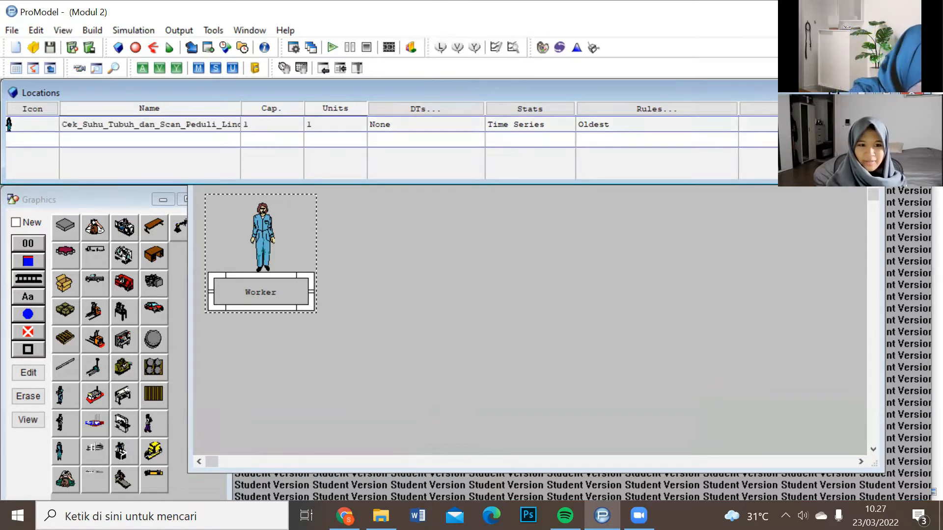
Step: Widen the label under the worker until the full location name fits, and shift the worker graphic toward the label's center
{"action": "left_click", "coordinate": [327, 289]}
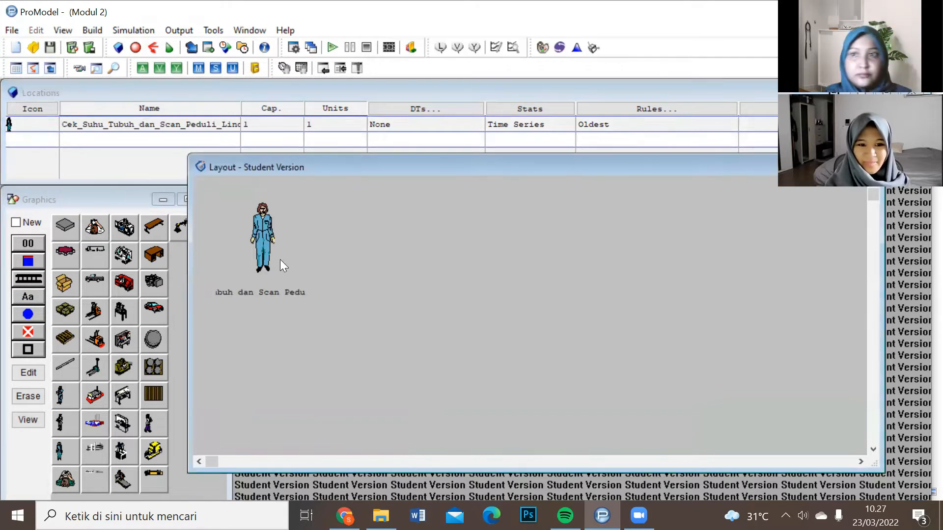
{"action": "double_click", "coordinate": [265, 291]}
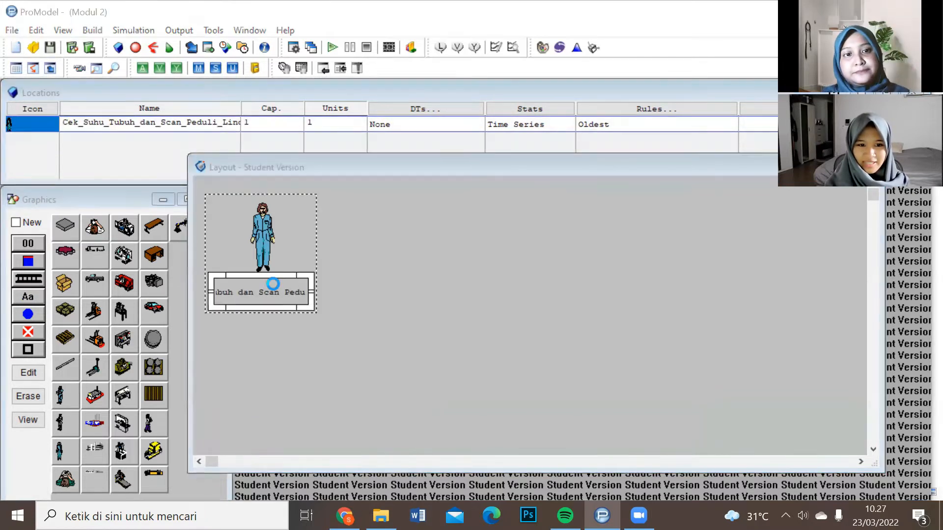
{"action": "left_click", "coordinate": [402, 294]}
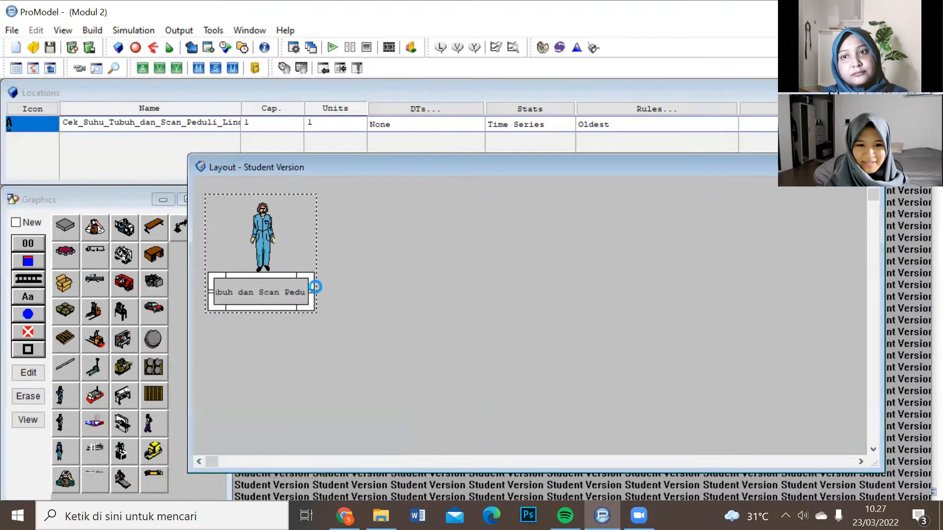
{"action": "left_click_drag", "start_coordinate": [308, 288], "coordinate": [414, 287]}
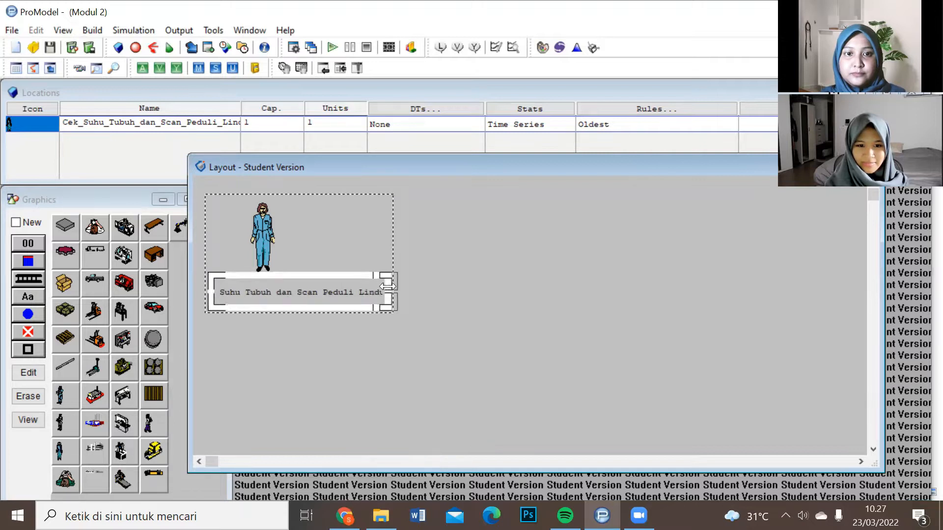
{"action": "left_click", "coordinate": [264, 233]}
{"action": "left_click_drag", "start_coordinate": [278, 228], "coordinate": [314, 231]}
{"action": "left_click", "coordinate": [394, 293]}
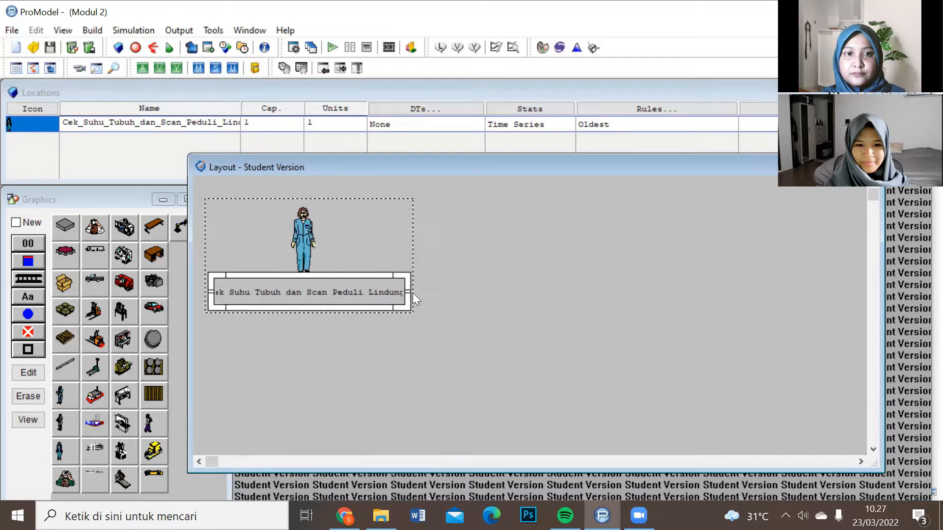
{"action": "left_click_drag", "start_coordinate": [410, 291], "coordinate": [432, 291]}
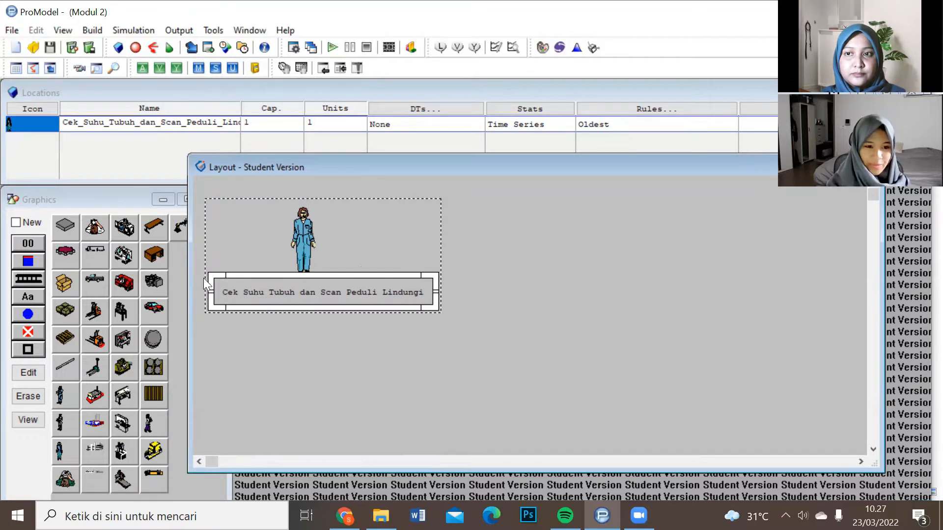
{"action": "left_click", "coordinate": [156, 229]}
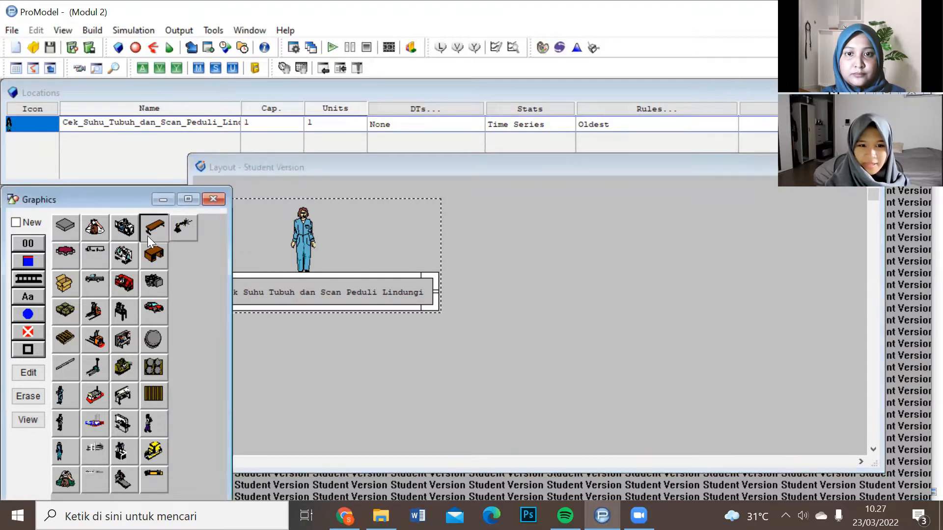
{"action": "double_click", "coordinate": [523, 250]}
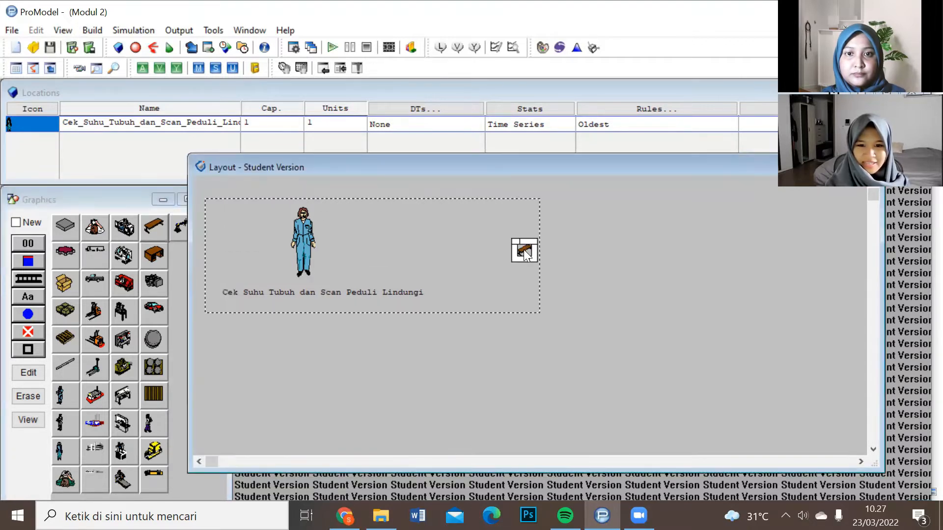
{"action": "left_click", "coordinate": [347, 440]}
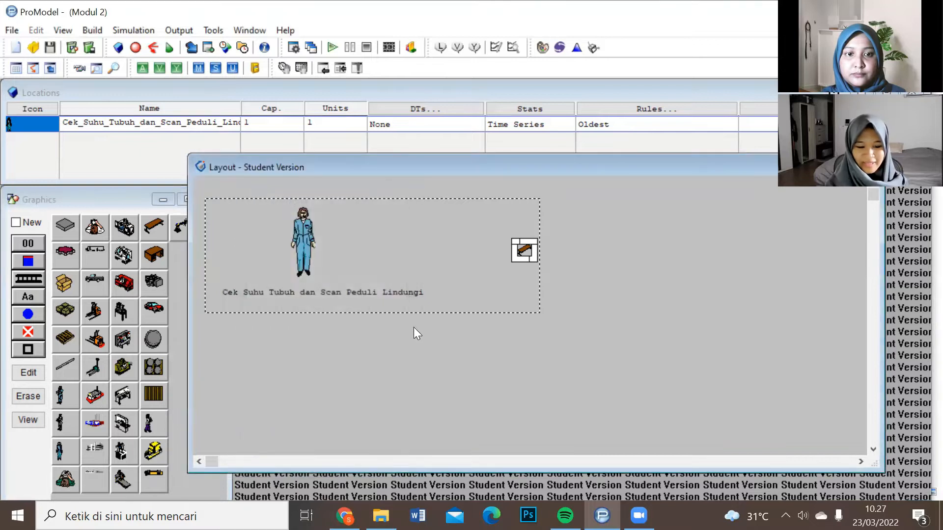
{"action": "left_click", "coordinate": [28, 396]}
Step: Create a separate location with the Table graphic, enlarge it and position it beside the worker location
{"action": "left_click", "coordinate": [16, 224]}
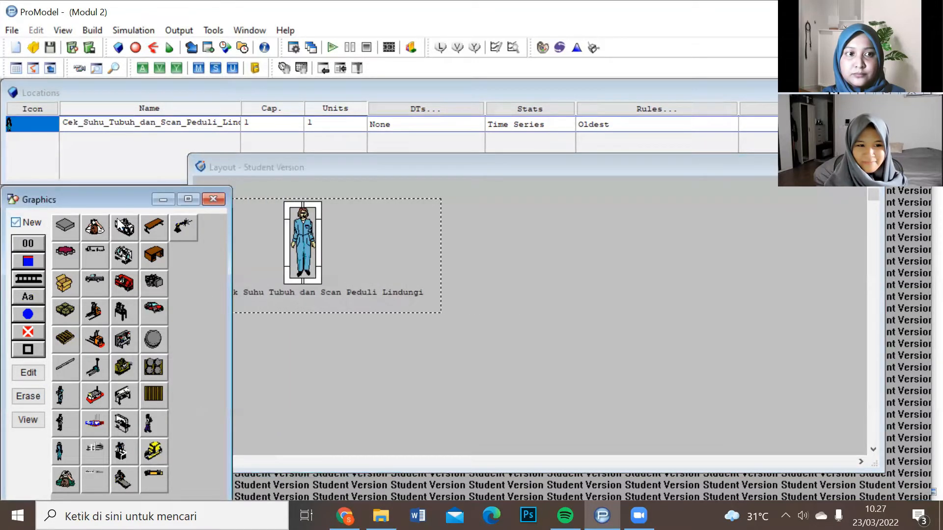
{"action": "left_click", "coordinate": [154, 226]}
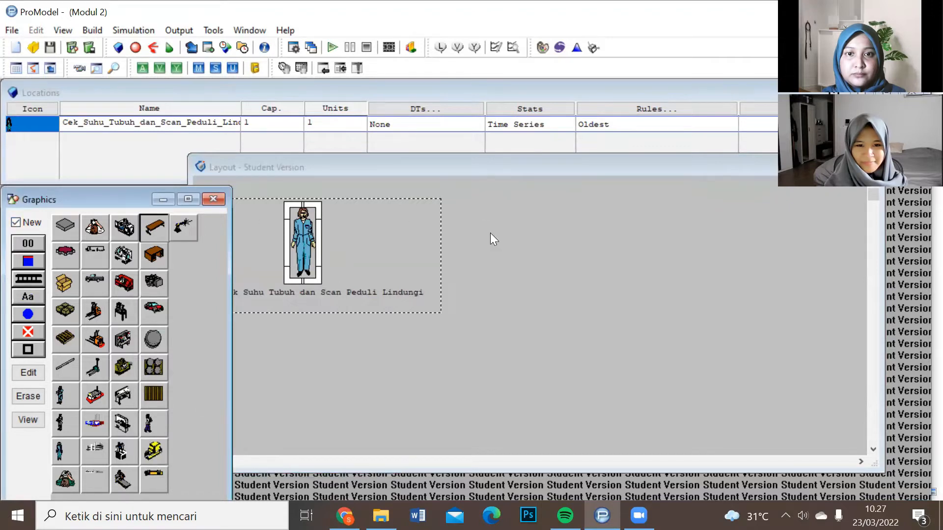
{"action": "left_click", "coordinate": [540, 271]}
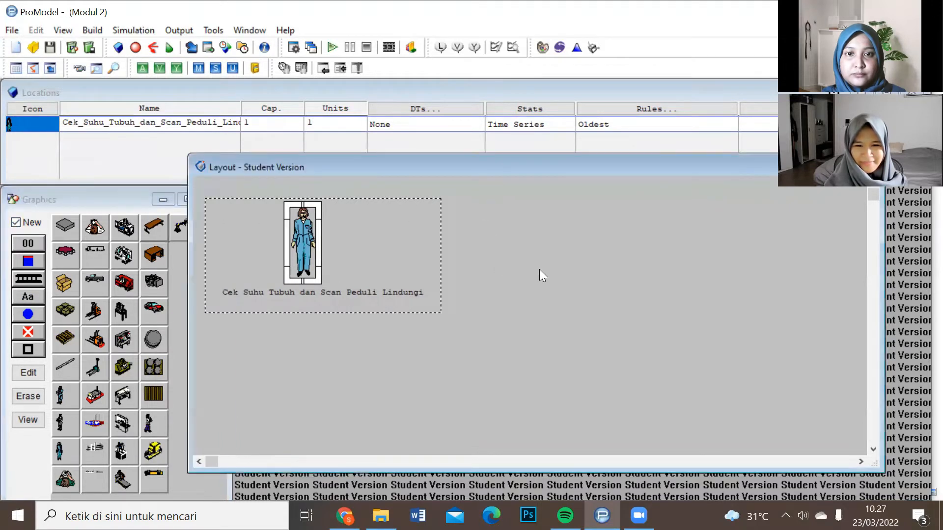
{"action": "left_click", "coordinate": [347, 434]}
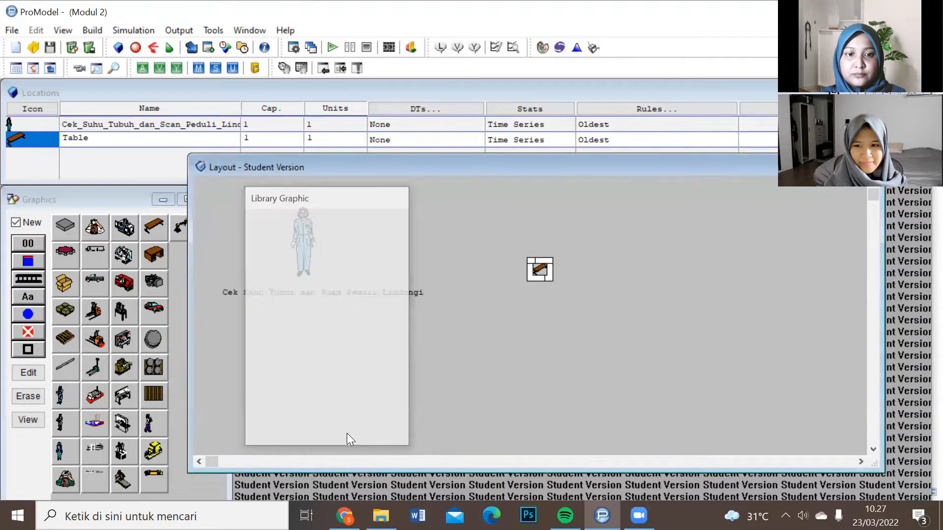
{"action": "mouse_move", "coordinate": [553, 282]}
{"action": "left_mouse_down"}
{"action": "mouse_move", "coordinate": [583, 305]}
{"action": "mouse_move", "coordinate": [545, 256]}
{"action": "mouse_move", "coordinate": [569, 290]}
{"action": "left_mouse_up"}
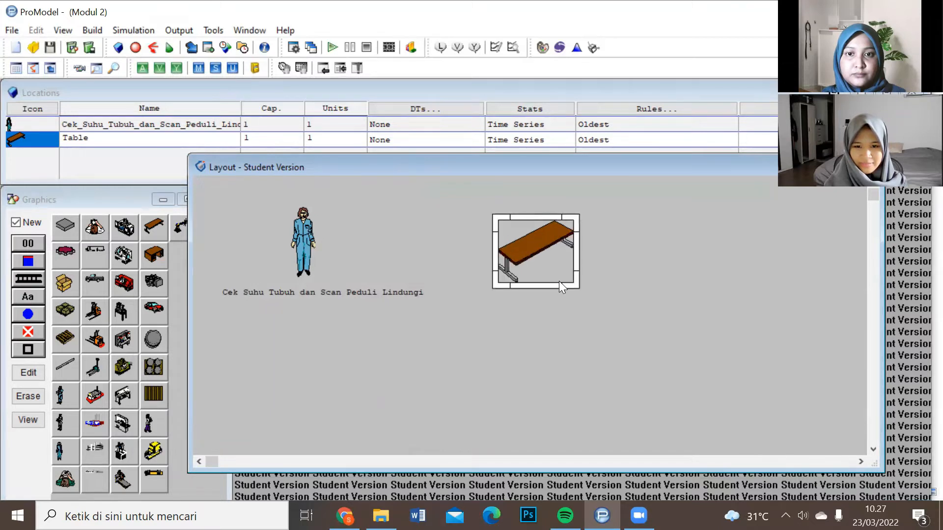
{"action": "left_click_drag", "start_coordinate": [539, 256], "coordinate": [517, 256]}
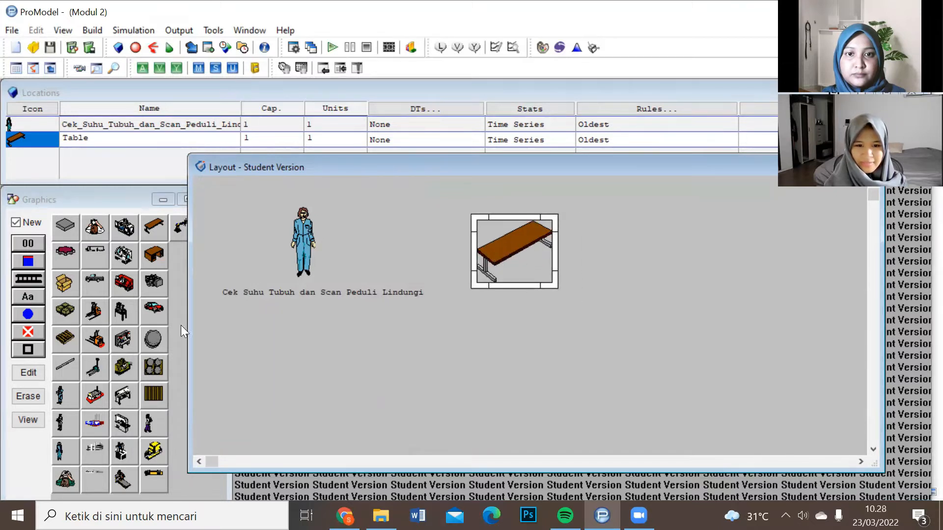
Step: Add a name label beneath the table graphic as part of the same location
{"action": "left_click", "coordinate": [16, 222]}
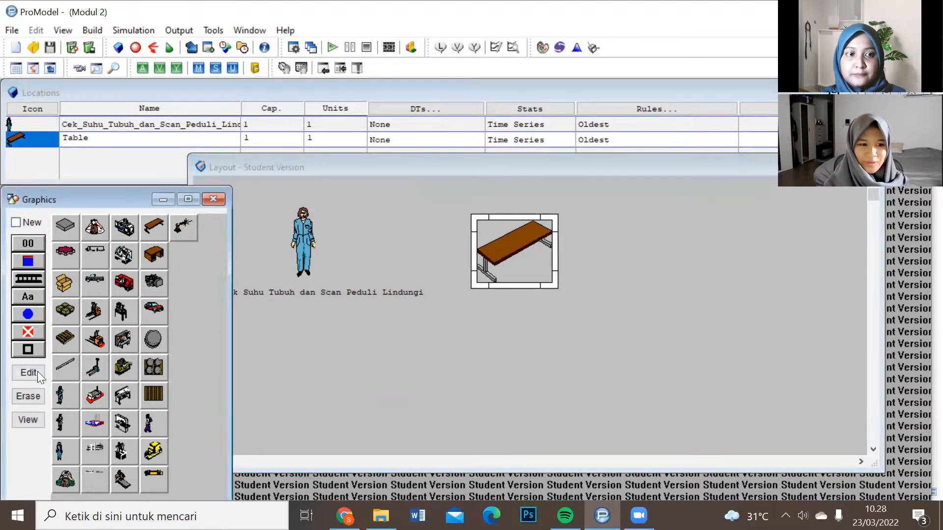
{"action": "left_click", "coordinate": [30, 295]}
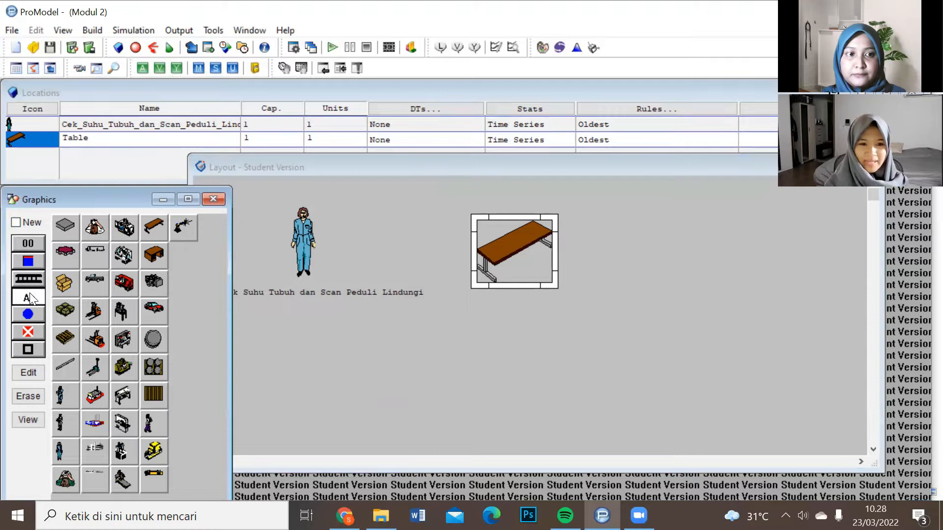
{"action": "left_click", "coordinate": [185, 139]}
{"action": "left_click", "coordinate": [504, 300]}
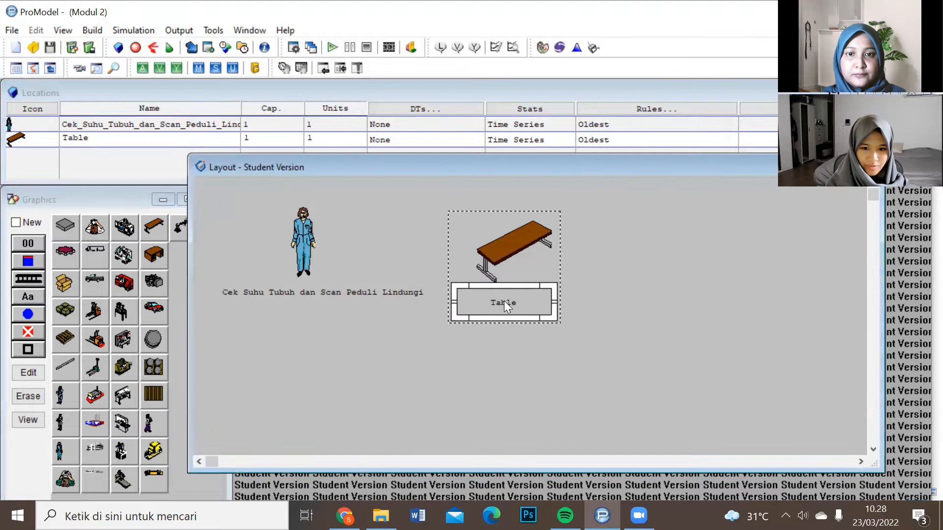
{"action": "left_click", "coordinate": [637, 310]}
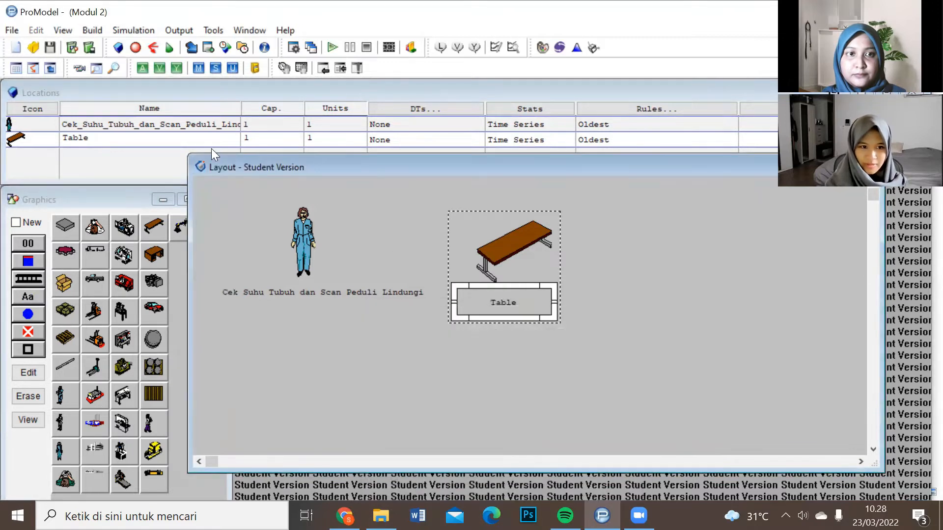
Step: Rename the Table location as Mengisi_Data_Diri
{"action": "left_click", "coordinate": [196, 142]}
{"action": "key", "text": "BackSpace"}
{"action": "key", "text": "BackSpace"}
{"action": "key", "text": "BackSpace"}
{"action": "key", "text": "BackSpace"}
{"action": "key", "text": "BackSpace"}
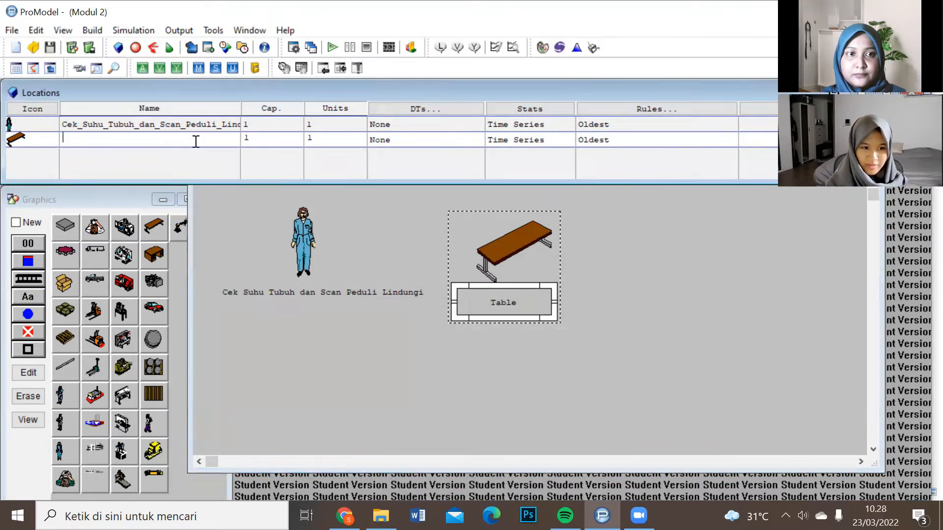
{"action": "type", "text": "M"}
{"action": "key", "text": "Caps_Lock"}
{"action": "type", "text": "engisi"}
{"action": "key", "text": "Caps_Lock"}
{"action": "type", "text": "_D"}
{"action": "key", "text": "Caps_Lock"}
{"action": "type", "text": "ata"}
{"action": "key", "text": "Caps_Lock"}
{"action": "type", "text": "_D"}
{"action": "key", "text": "Caps_Lock"}
{"action": "type", "text": "iri"}
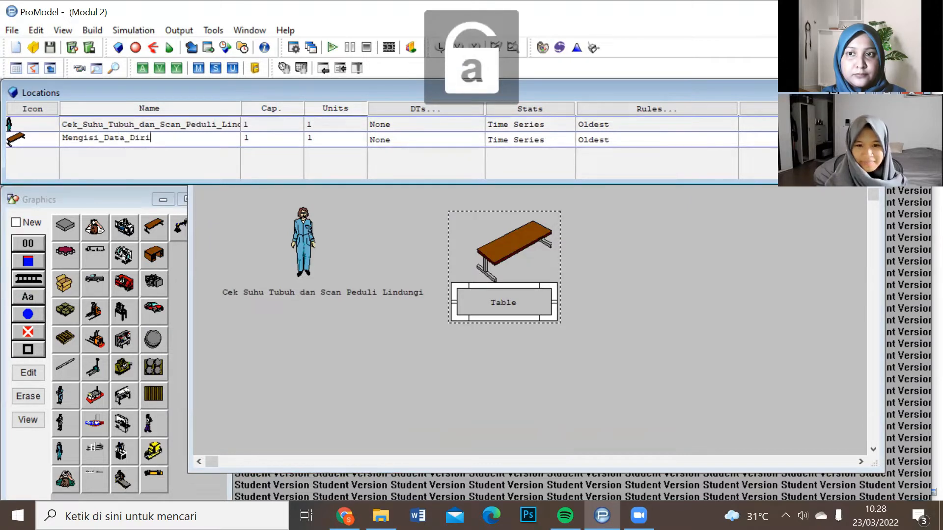
Step: Refresh the label under the table with the location name, keeping its text options, and nudge the table and label slightly upward
{"action": "double_click", "coordinate": [525, 294]}
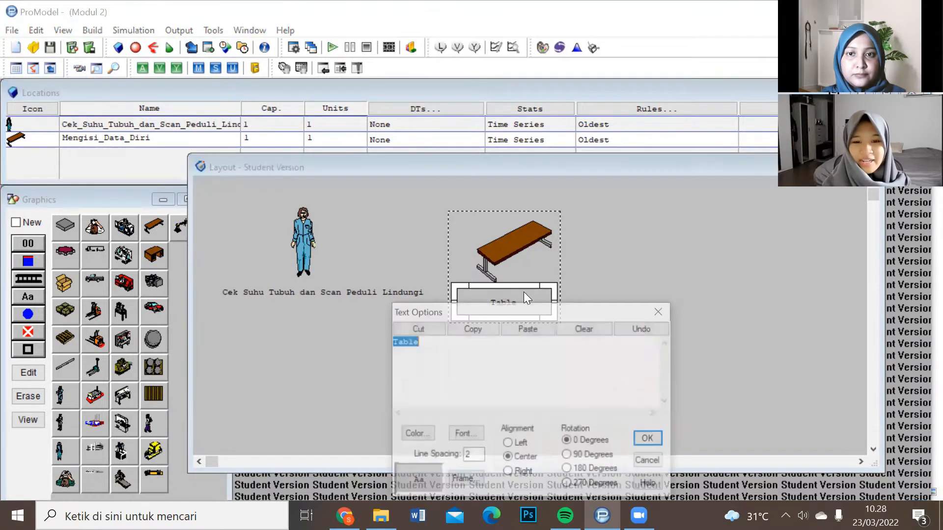
{"action": "left_click", "coordinate": [659, 312]}
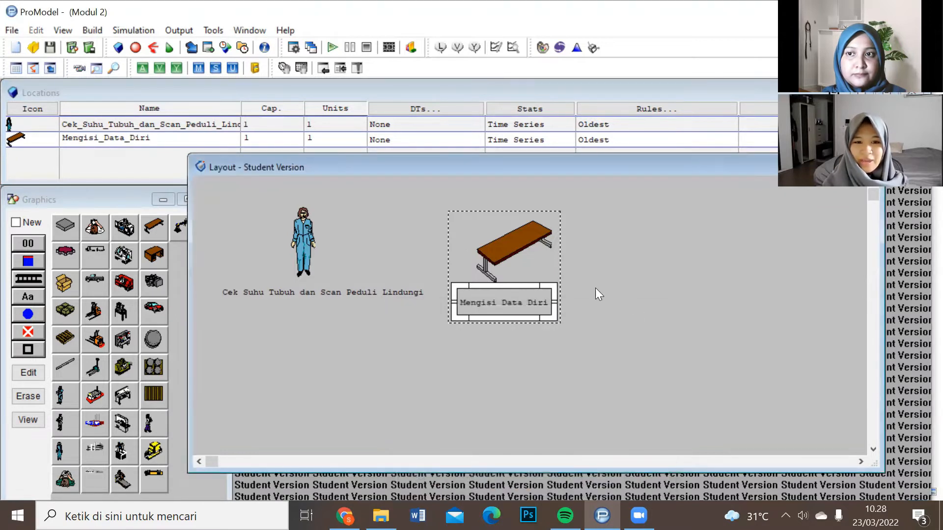
{"action": "left_click", "coordinate": [299, 257]}
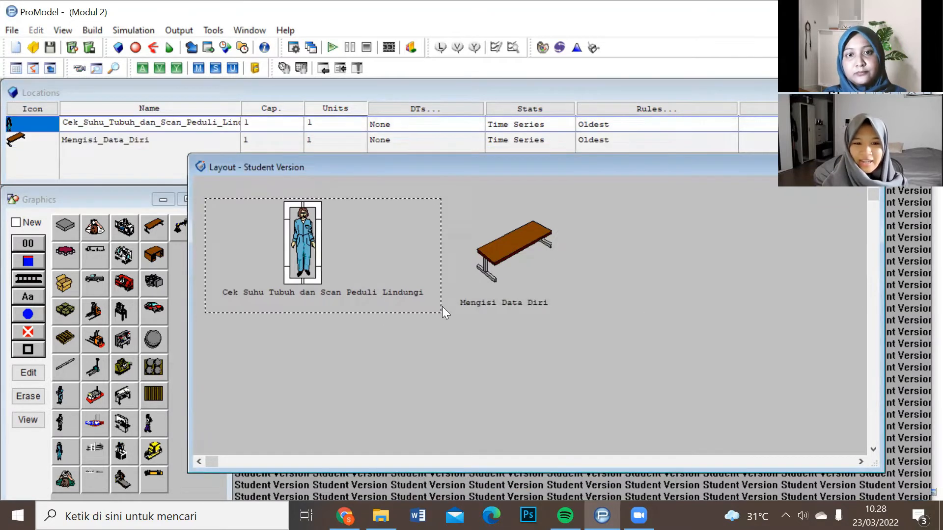
{"action": "left_click", "coordinate": [404, 279]}
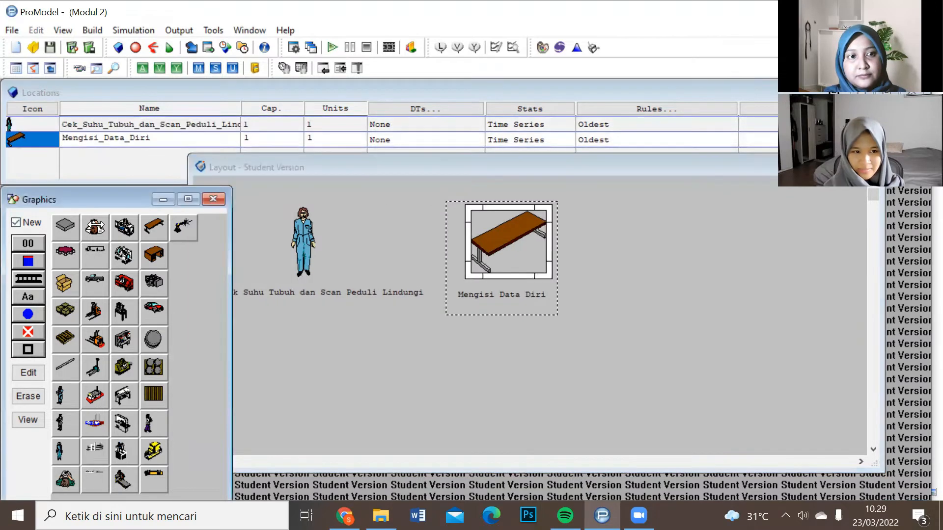
Step: Create a separate location with the Inspector graphic, enlarge it and position it directly below the table's label
{"action": "left_click", "coordinate": [96, 225]}
{"action": "left_click", "coordinate": [514, 342]}
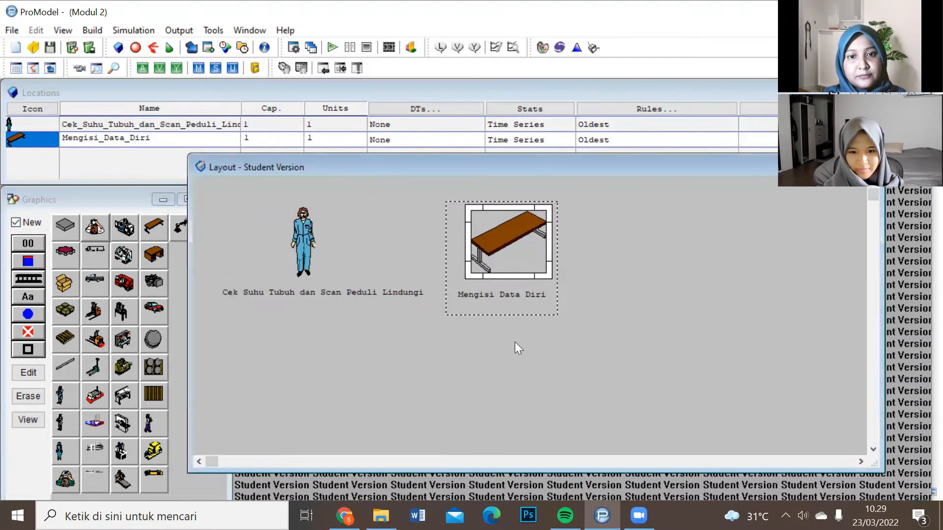
{"action": "left_click", "coordinate": [334, 433]}
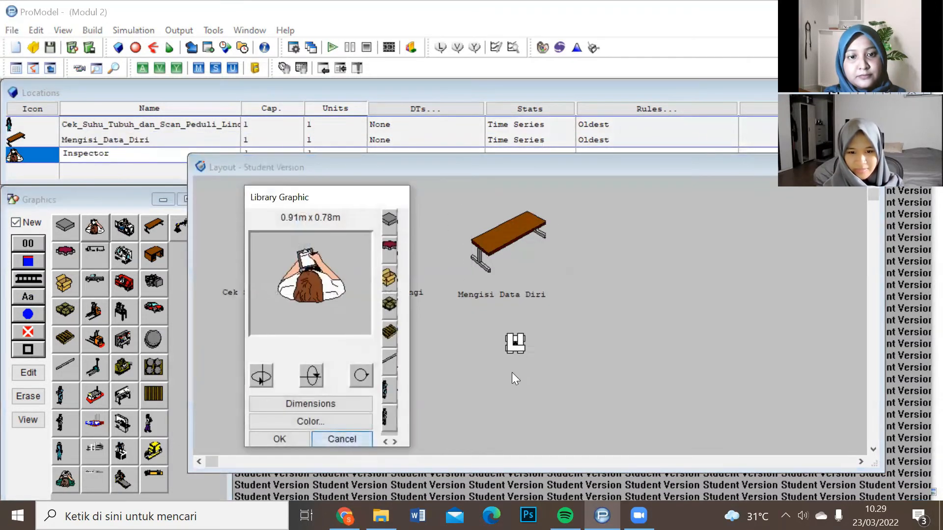
{"action": "mouse_move", "coordinate": [525, 350]}
{"action": "left_mouse_down"}
{"action": "mouse_move", "coordinate": [578, 383]}
{"action": "mouse_move", "coordinate": [591, 408]}
{"action": "left_mouse_up"}
{"action": "left_click_drag", "start_coordinate": [557, 367], "coordinate": [521, 343]}
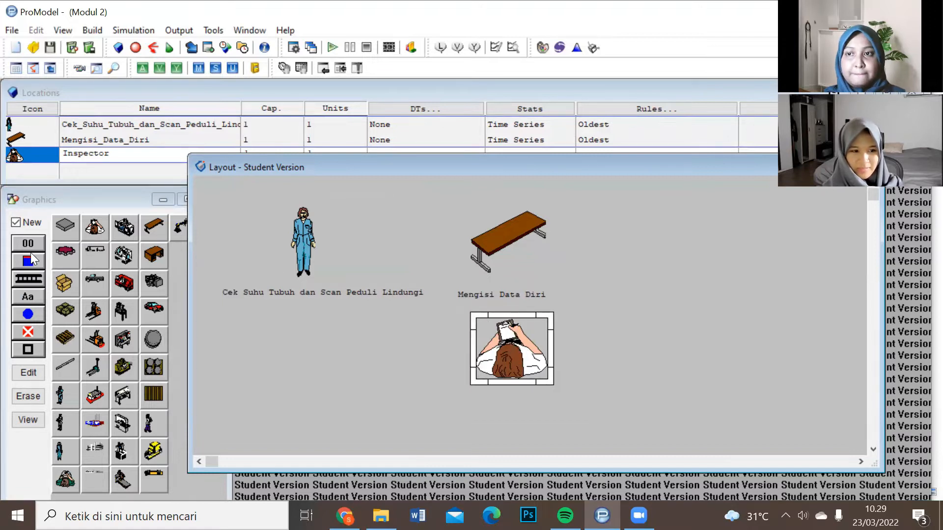
Step: Ready a label for the existing inspector location instead of a new one, and rename that location as Melakukan_Pas_Foto
{"action": "left_click", "coordinate": [13, 229]}
{"action": "left_click", "coordinate": [15, 225]}
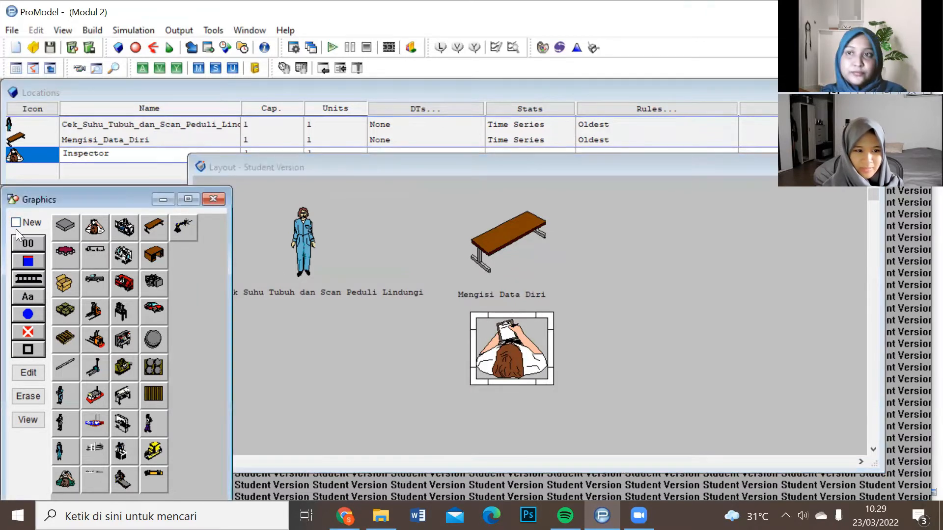
{"action": "left_click", "coordinate": [29, 294]}
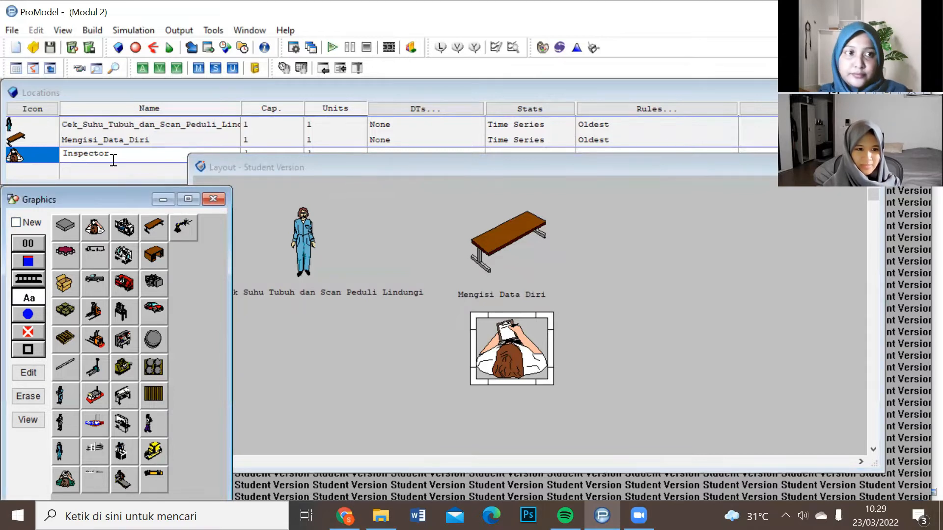
{"action": "left_click", "coordinate": [93, 154]}
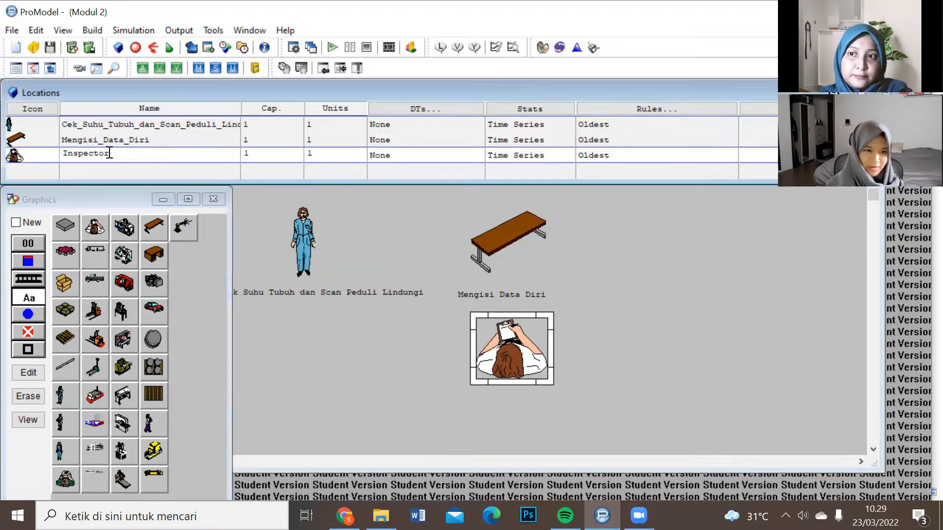
{"action": "left_click_drag", "start_coordinate": [109, 153], "coordinate": [62, 152]}
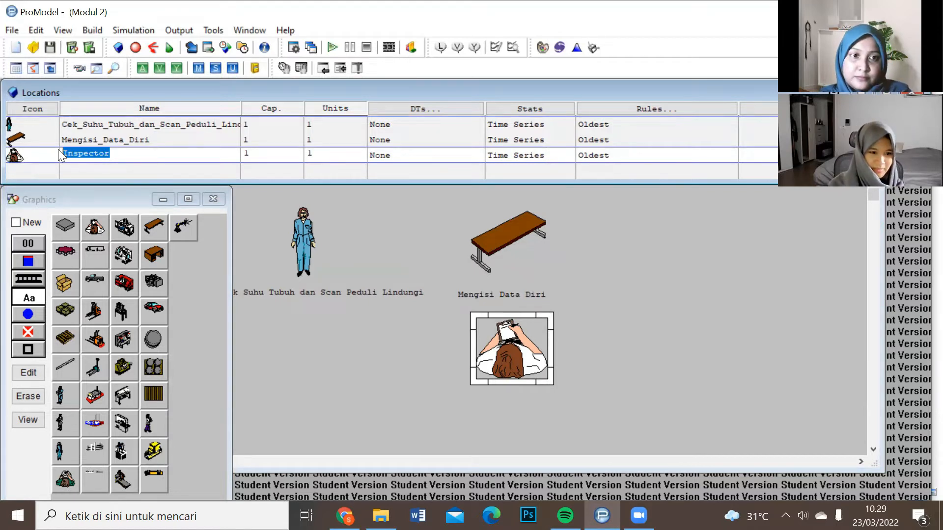
{"action": "type", "text": "m"}
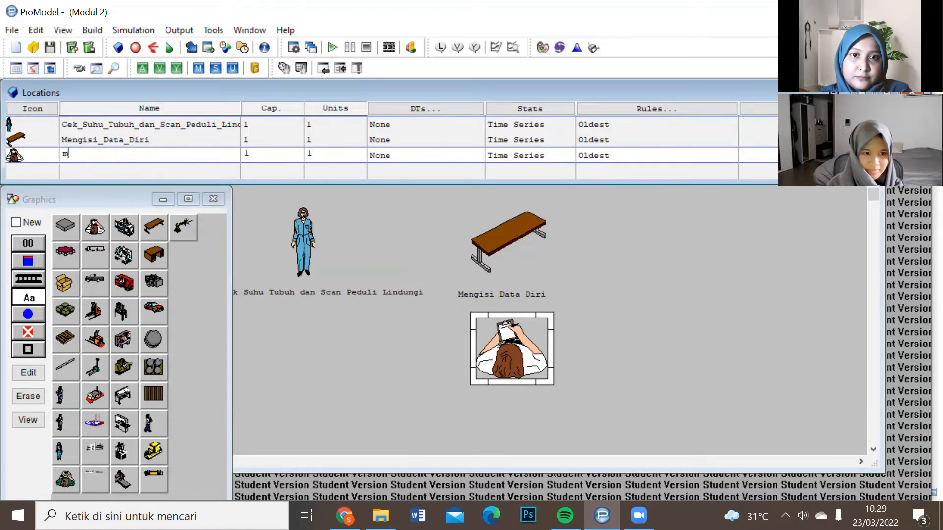
{"action": "type", "text": "M"}
{"action": "key", "text": "Caps_Lock"}
{"action": "type", "text": "elak"}
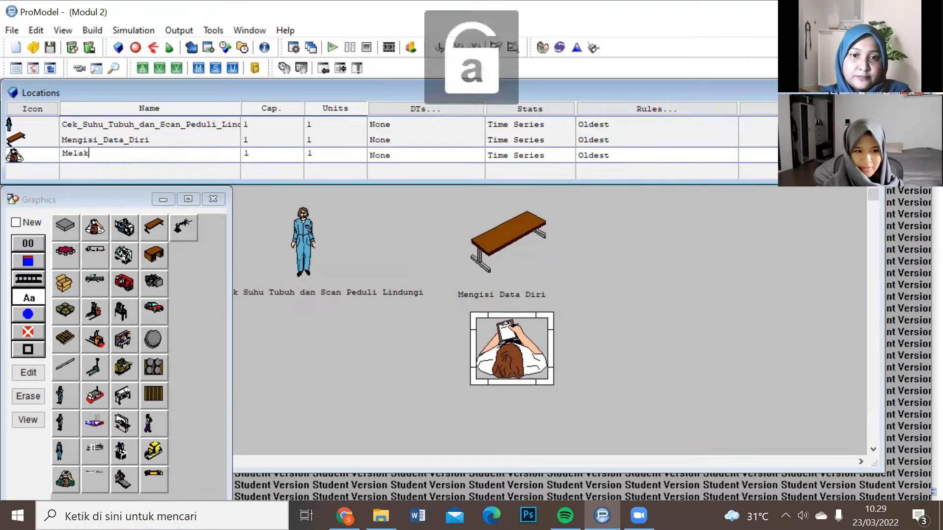
{"action": "type", "text": "ukan_"}
{"action": "key", "text": "Caps_Lock"}
{"action": "type", "text": "P"}
{"action": "key", "text": "Caps_Lock"}
{"action": "type", "text": "as_"}
{"action": "key", "text": "Caps_Lock"}
{"action": "type", "text": "F"}
{"action": "key", "text": "Caps_Lock"}
{"action": "type", "text": "oto"}
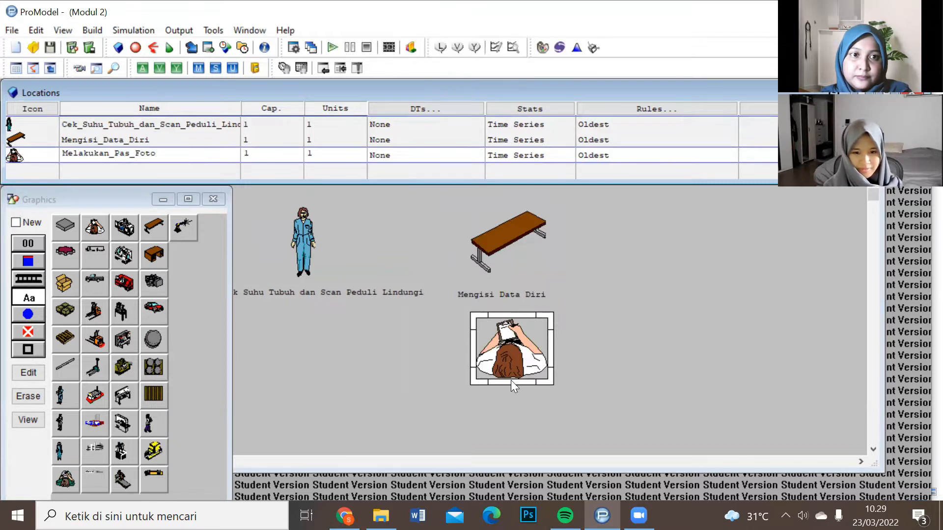
Step: Place the name label beneath the inspector graphic and widen it until the full location name fits
{"action": "left_click", "coordinate": [525, 391]}
{"action": "left_click_drag", "start_coordinate": [549, 410], "coordinate": [518, 401]}
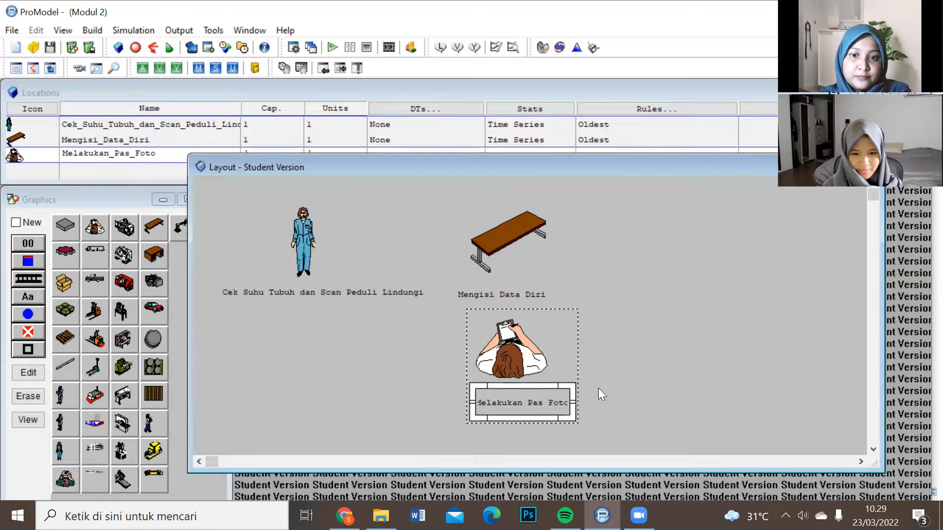
{"action": "left_click_drag", "start_coordinate": [574, 404], "coordinate": [587, 404]}
Step: Shift the inspector and table graphics sideways into a vertical line and center each label beneath its graphic
{"action": "left_click", "coordinate": [537, 353]}
{"action": "left_click_drag", "start_coordinate": [522, 229], "coordinate": [549, 228]}
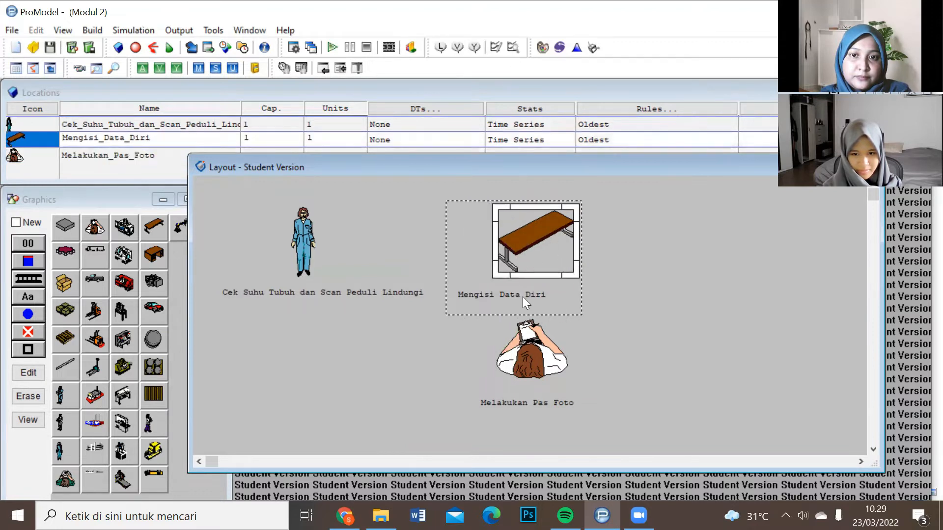
{"action": "left_click_drag", "start_coordinate": [522, 297], "coordinate": [560, 298]}
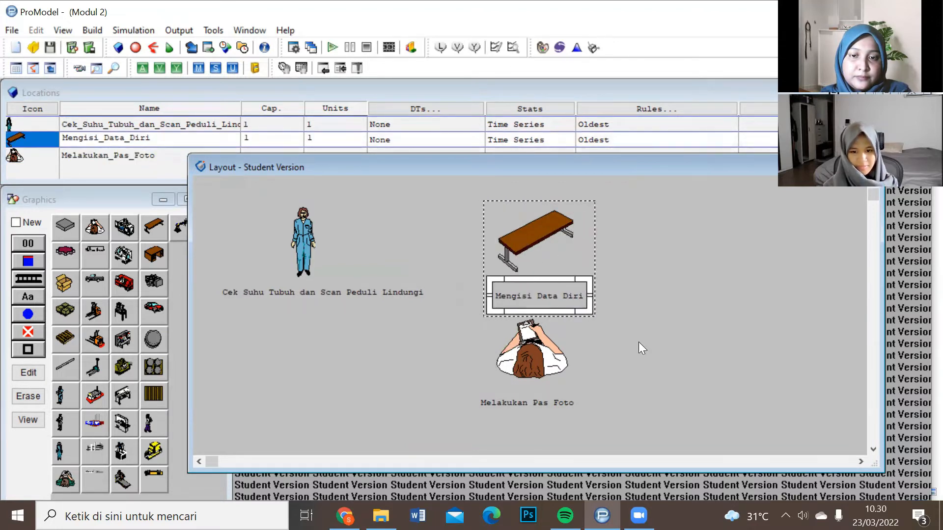
{"action": "left_click", "coordinate": [566, 396]}
{"action": "mouse_move", "coordinate": [539, 398]}
{"action": "left_mouse_down"}
{"action": "mouse_move", "coordinate": [563, 399]}
{"action": "mouse_move", "coordinate": [542, 397]}
{"action": "left_mouse_up"}
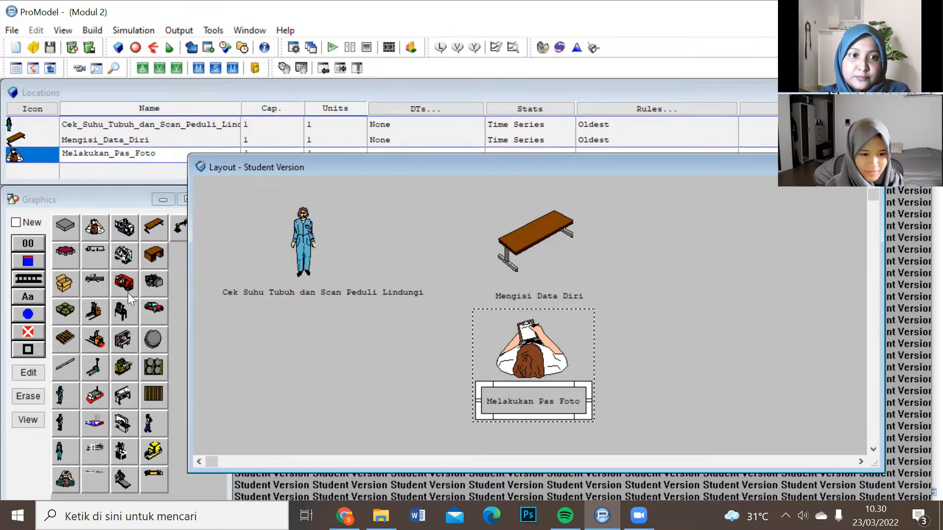
{"action": "left_click", "coordinate": [154, 310]}
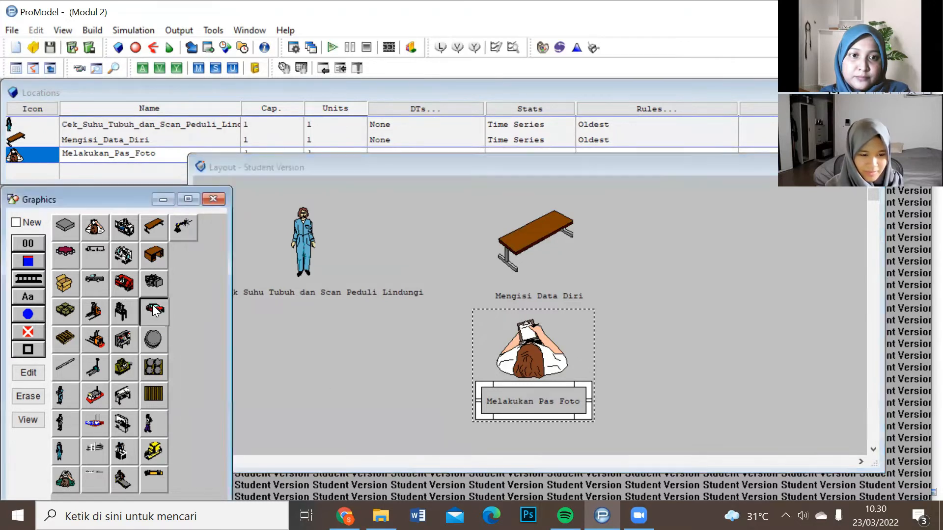
{"action": "double_click", "coordinate": [375, 355]}
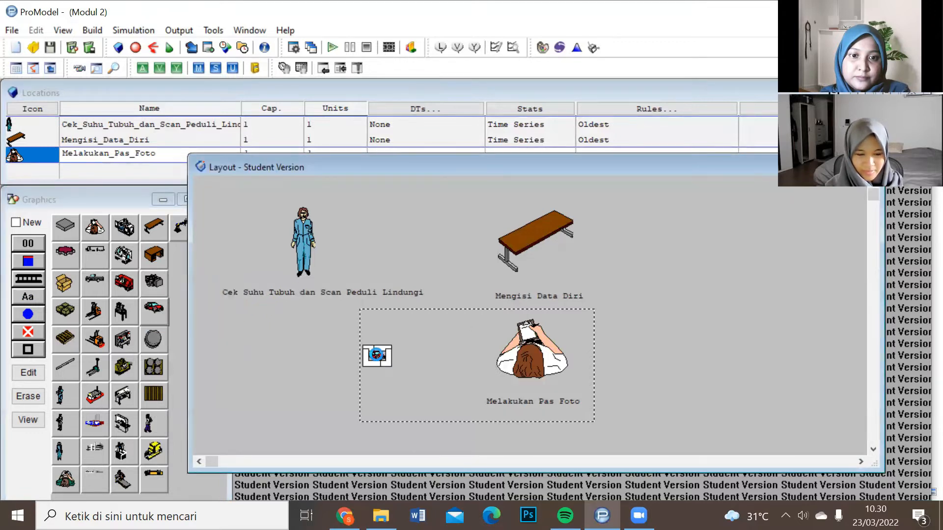
{"action": "left_click", "coordinate": [342, 438]}
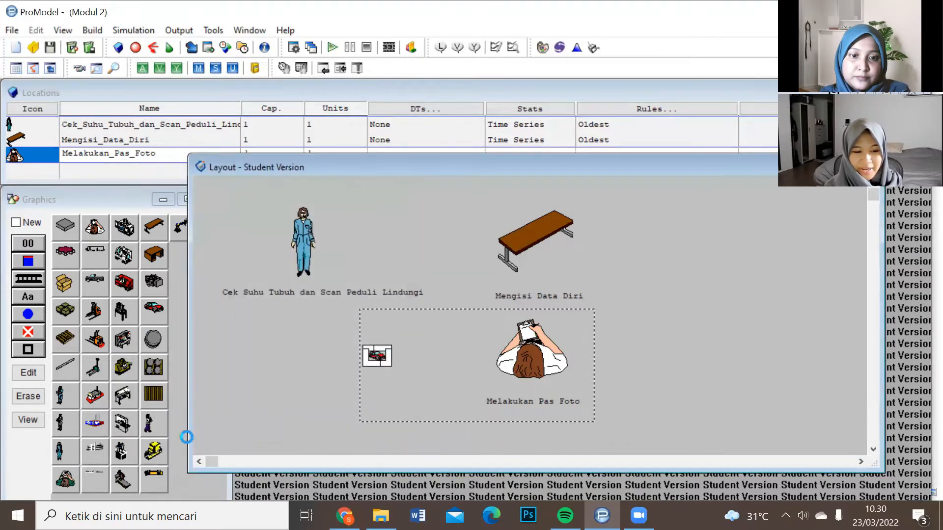
{"action": "left_click", "coordinate": [28, 396]}
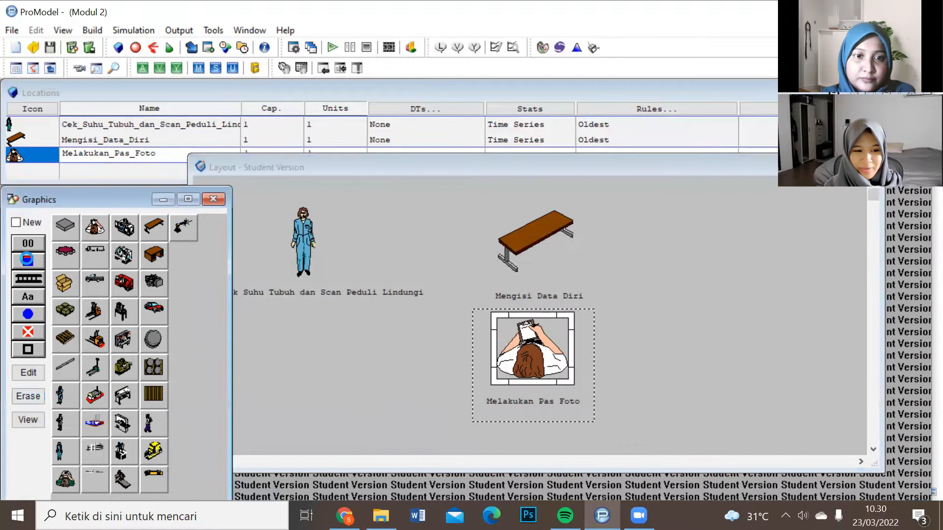
Step: Create a separate location with the Car graphic, enlarge it and position it beside the inspector, below the worker's label
{"action": "left_click", "coordinate": [15, 222]}
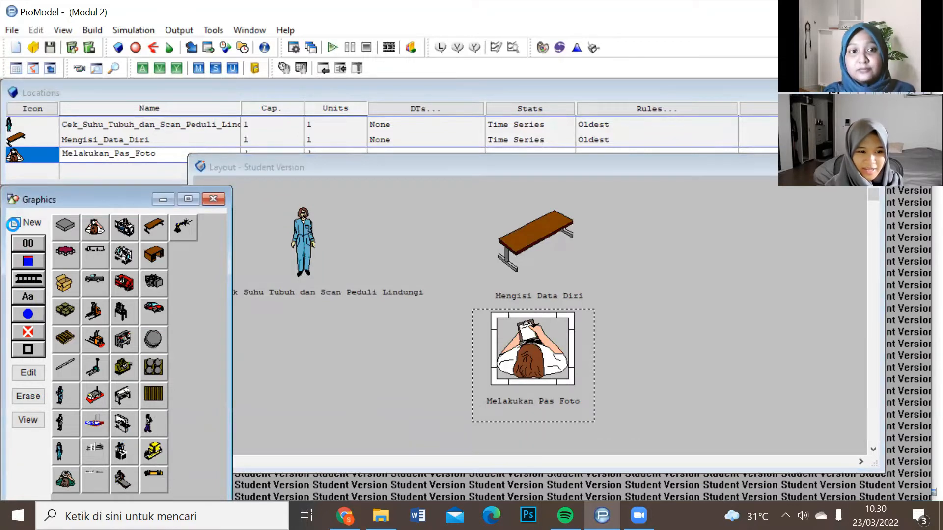
{"action": "left_click", "coordinate": [153, 308]}
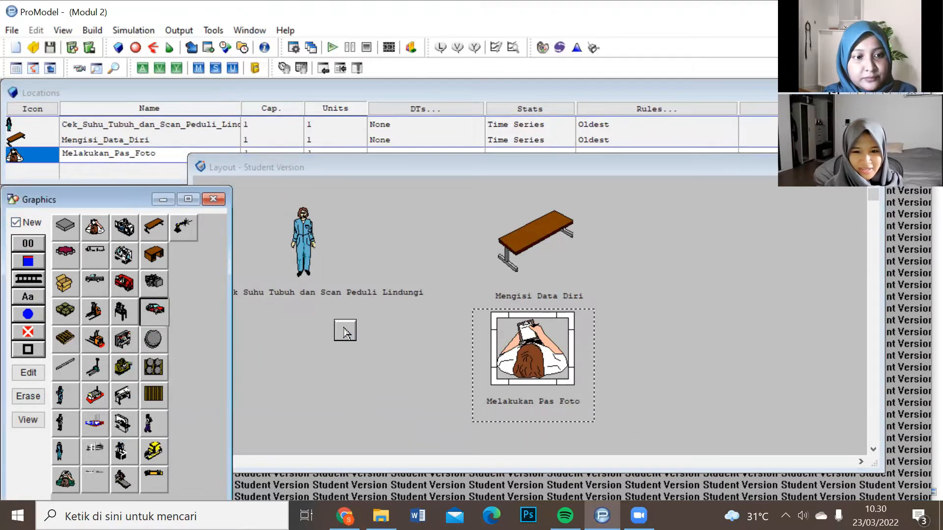
{"action": "left_click", "coordinate": [403, 348]}
{"action": "left_click", "coordinate": [344, 434]}
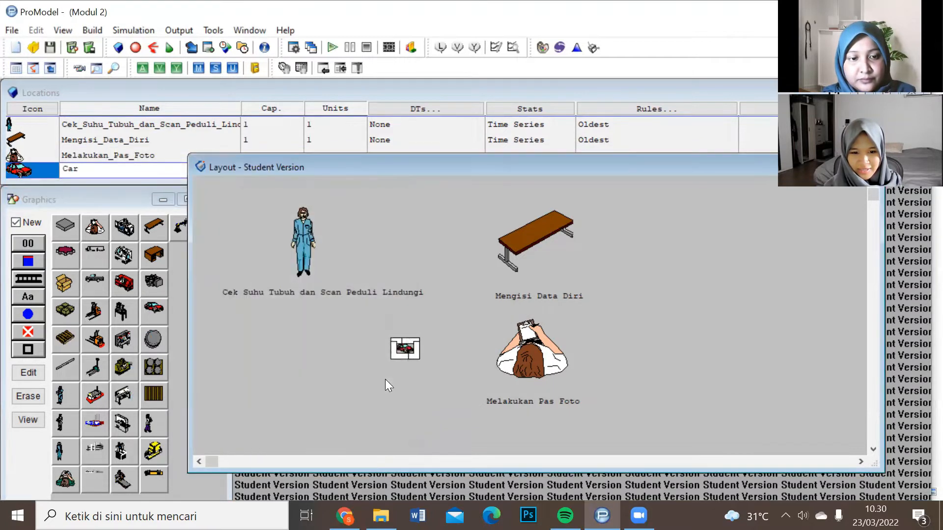
{"action": "left_click_drag", "start_coordinate": [416, 354], "coordinate": [464, 414]}
{"action": "mouse_move", "coordinate": [436, 370]}
{"action": "left_mouse_down"}
{"action": "mouse_move", "coordinate": [414, 351]}
{"action": "mouse_move", "coordinate": [459, 378]}
{"action": "mouse_move", "coordinate": [439, 372]}
{"action": "left_mouse_up"}
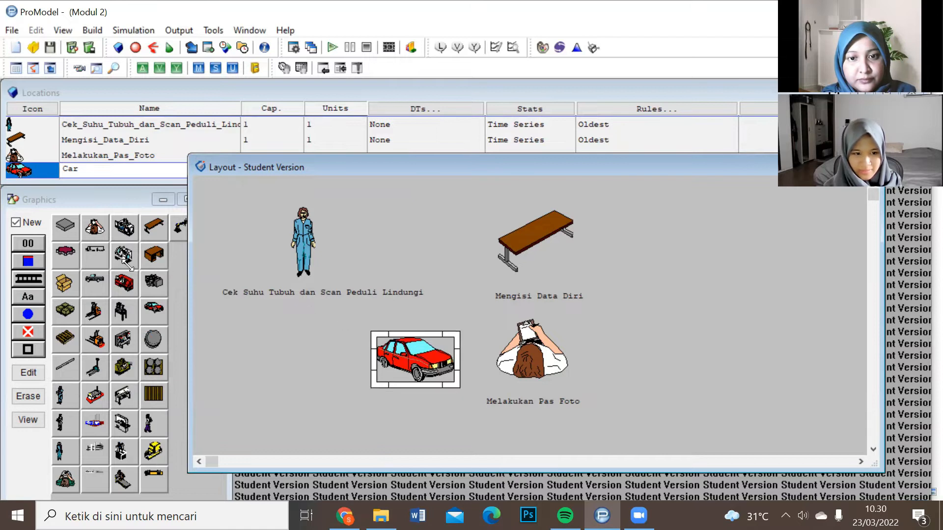
Step: Stop creating new locations and rename the Car location as Ujian_Teori_dan_Praktik
{"action": "left_click", "coordinate": [16, 222]}
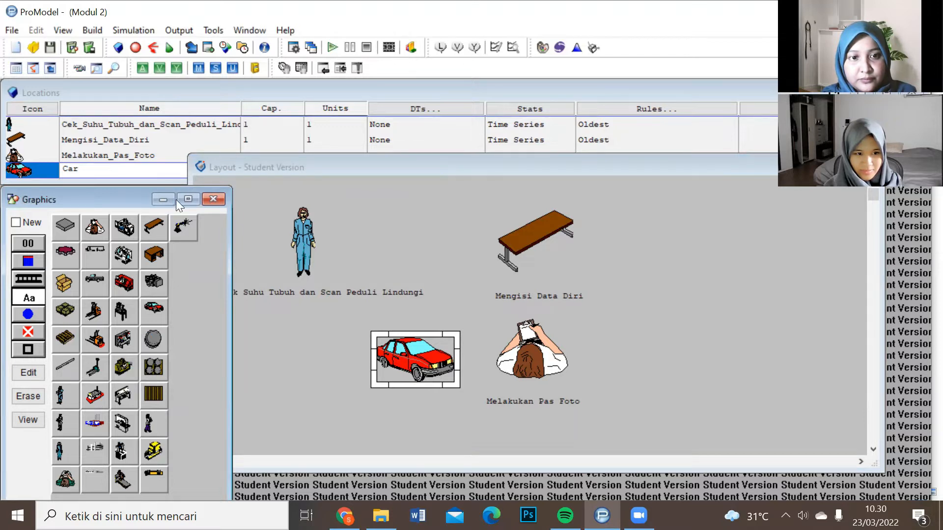
{"action": "left_click", "coordinate": [130, 170]}
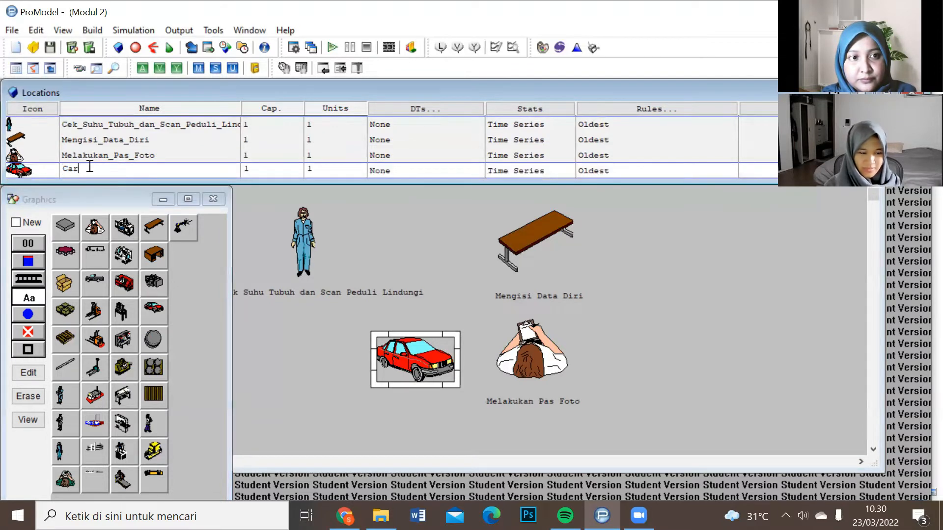
{"action": "left_click_drag", "start_coordinate": [82, 166], "coordinate": [78, 166]}
{"action": "key", "text": "BackSpace"}
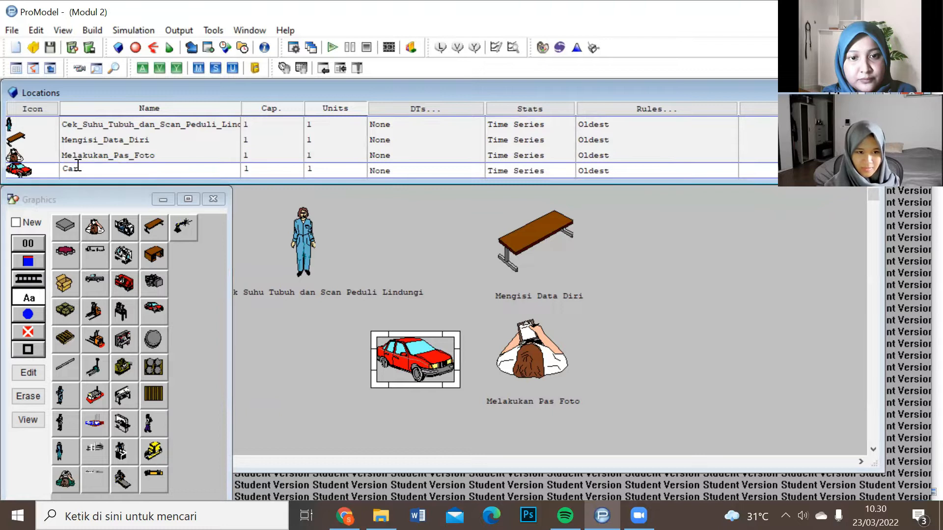
{"action": "type", "text": "r"}
{"action": "left_click_drag", "start_coordinate": [86, 168], "coordinate": [45, 169]}
{"action": "type", "text": "Ujian_"}
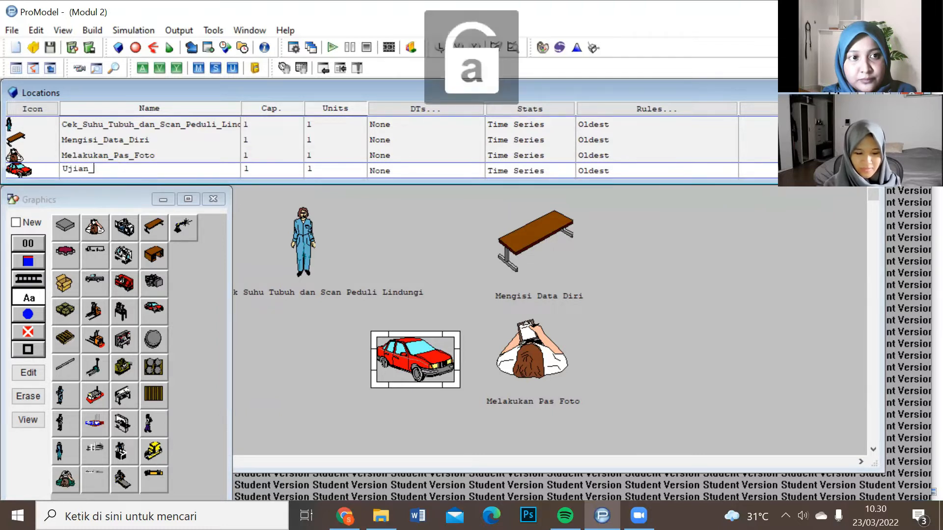
{"action": "type", "text": "Teori_"}
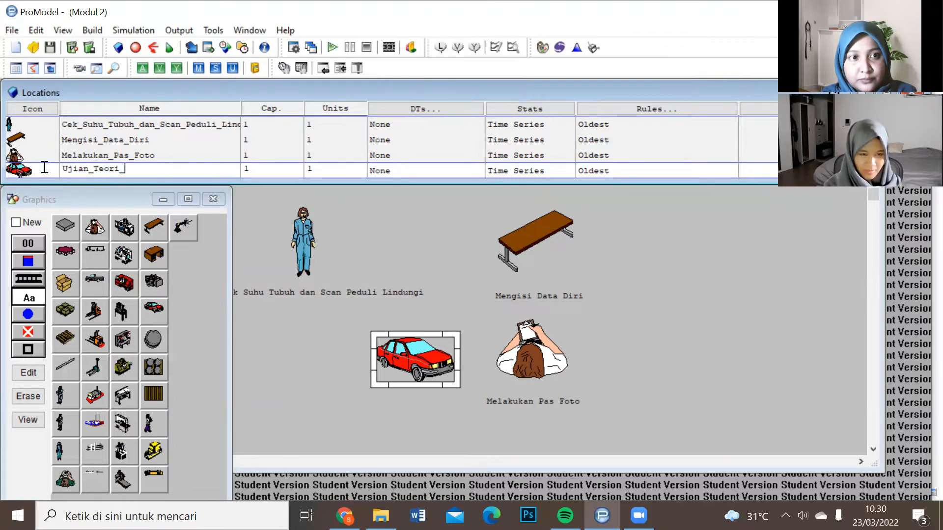
{"action": "type", "text": "dan_"}
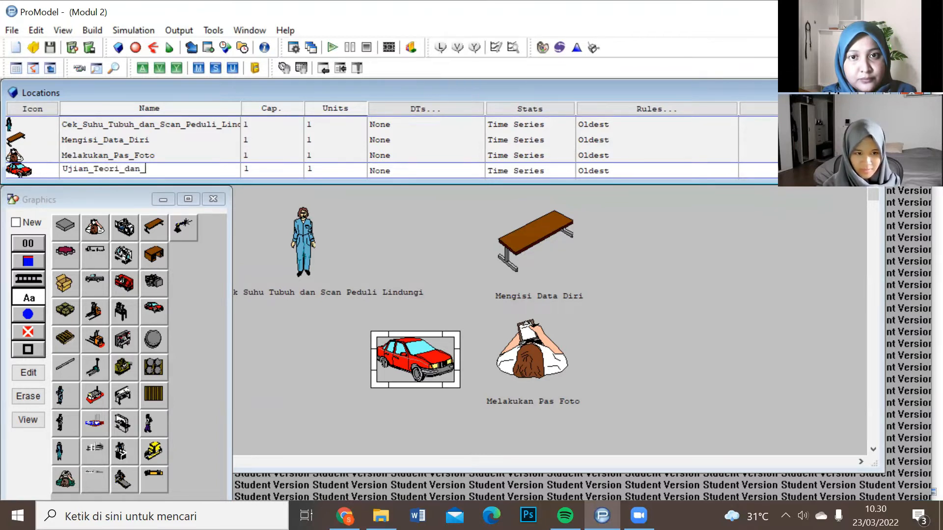
{"action": "key", "text": "Caps_Lock"}
{"action": "type", "text": "U"}
{"action": "key", "text": "Caps_Lock"}
{"action": "type", "text": "jian_"}
{"action": "key", "text": "Caps_Lock"}
{"action": "type", "text": "P"}
{"action": "key", "text": "Caps_Lock"}
{"action": "type", "text": "raktik"}
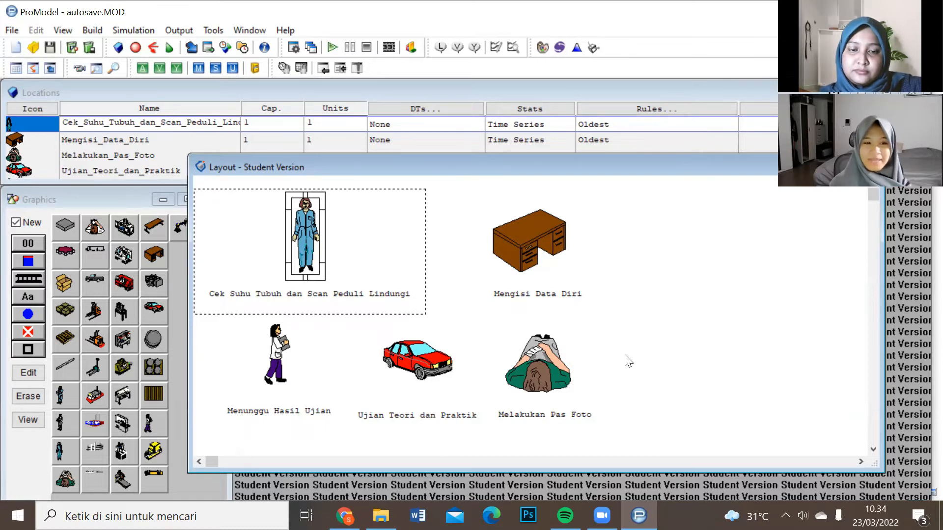
Step: Open the entity definitions to review the SIM entity, followed by the model's arrivals table
{"action": "left_click", "coordinate": [99, 27]}
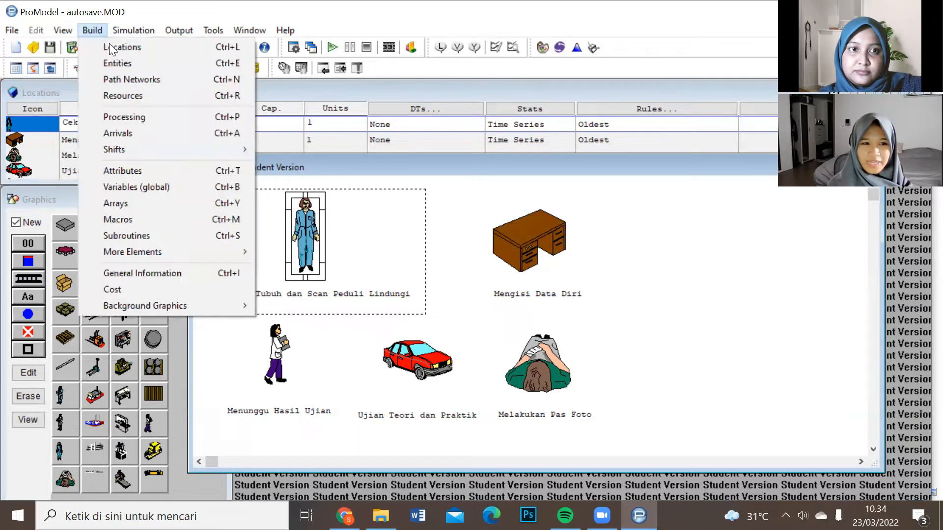
{"action": "left_click", "coordinate": [126, 63]}
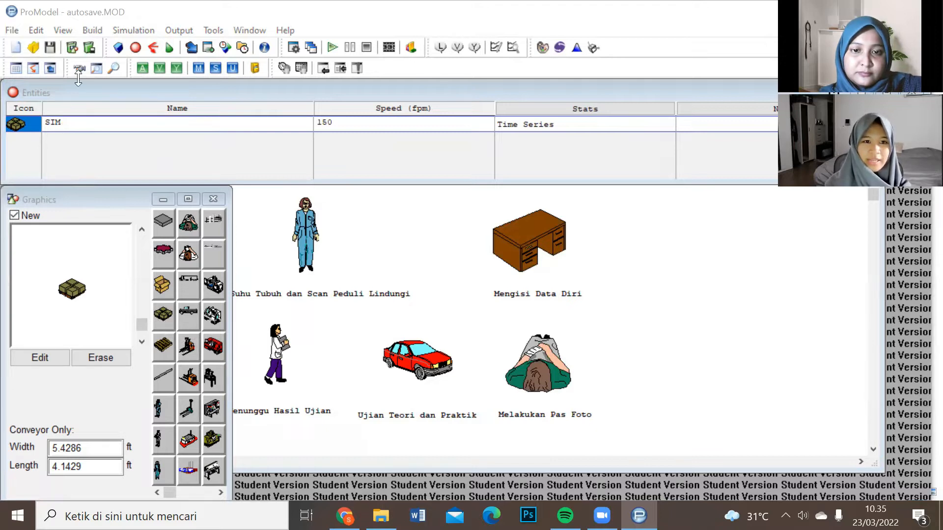
{"action": "left_click", "coordinate": [92, 30]}
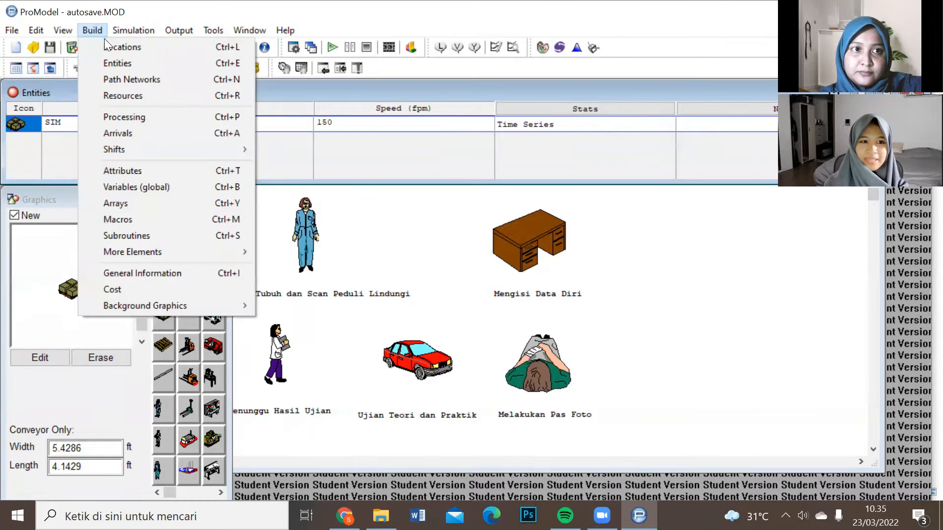
{"action": "left_click", "coordinate": [148, 133]}
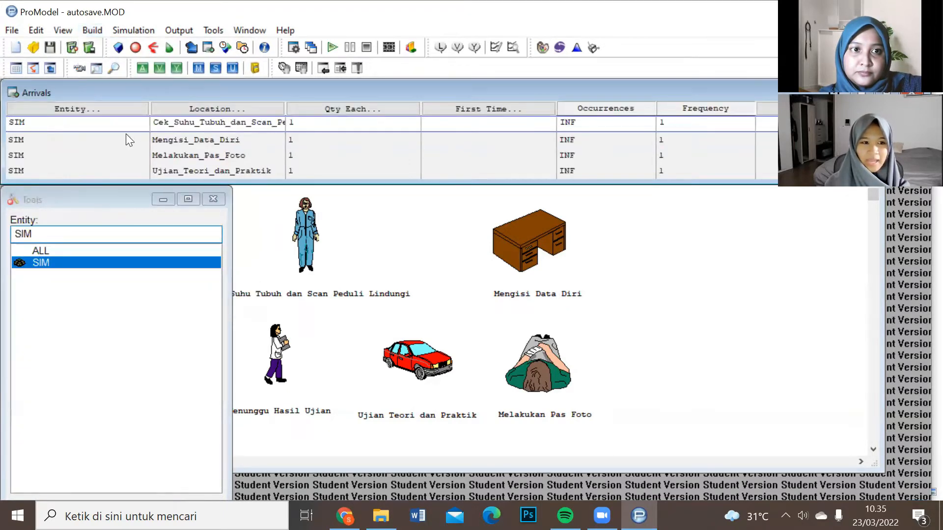
Step: Examine the entity choices, location choices and occurrences setting of the first SIM arrival without changing them
{"action": "double_click", "coordinate": [105, 122]}
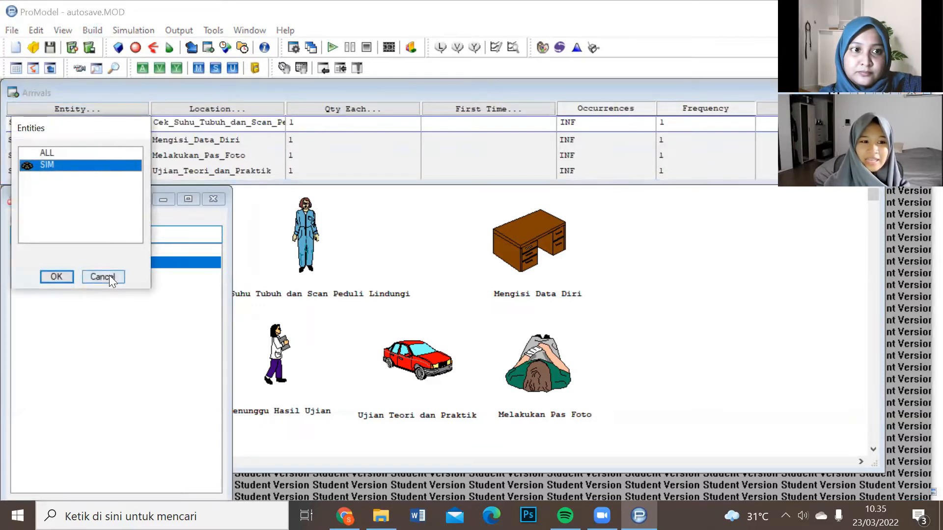
{"action": "left_click", "coordinate": [103, 276]}
{"action": "left_click", "coordinate": [172, 123]}
{"action": "double_click", "coordinate": [173, 125]}
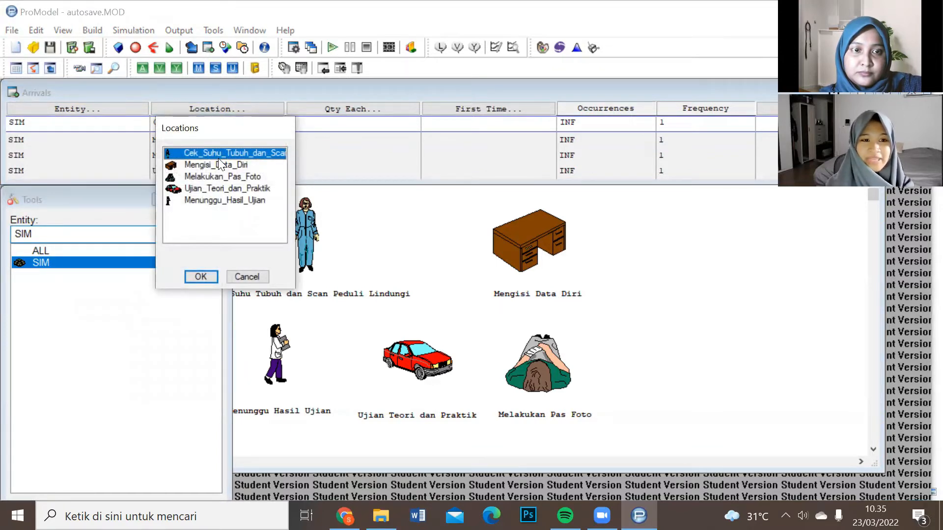
{"action": "left_click", "coordinate": [238, 276]}
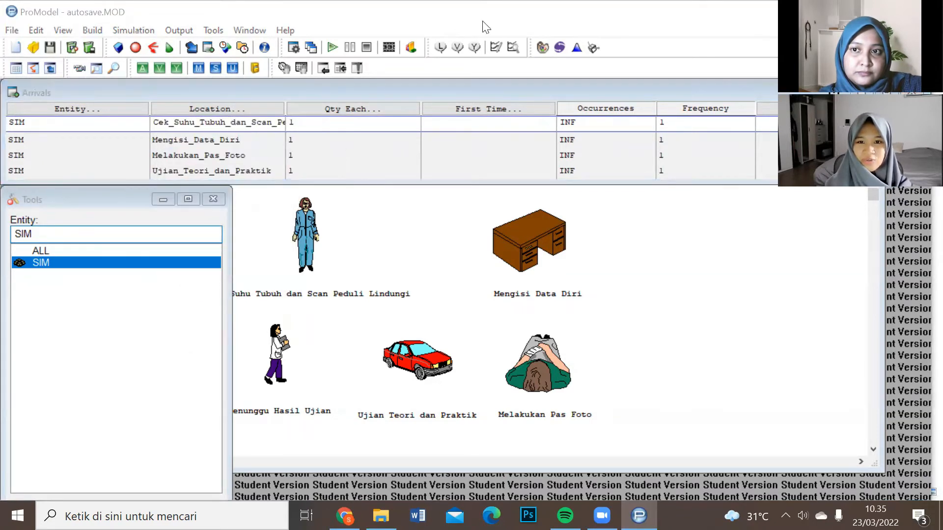
{"action": "left_click", "coordinate": [594, 121]}
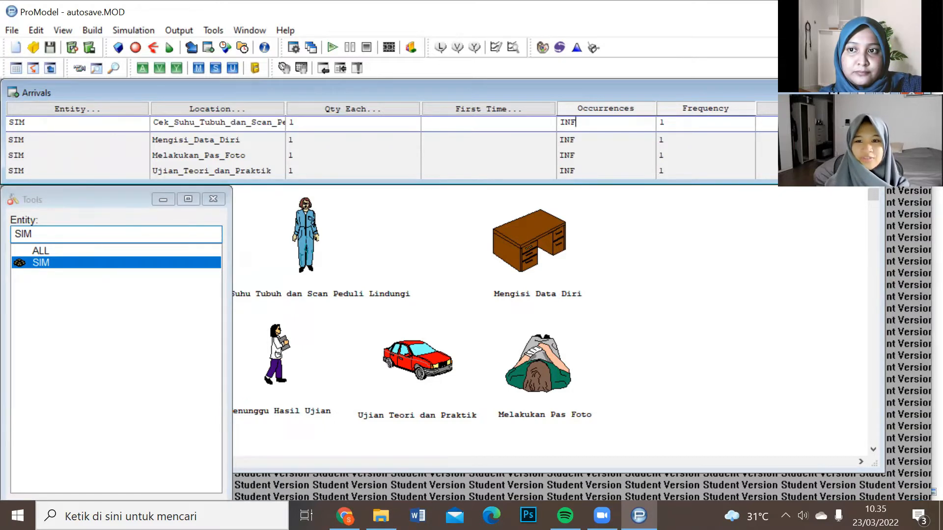
{"action": "left_click", "coordinate": [468, 6]}
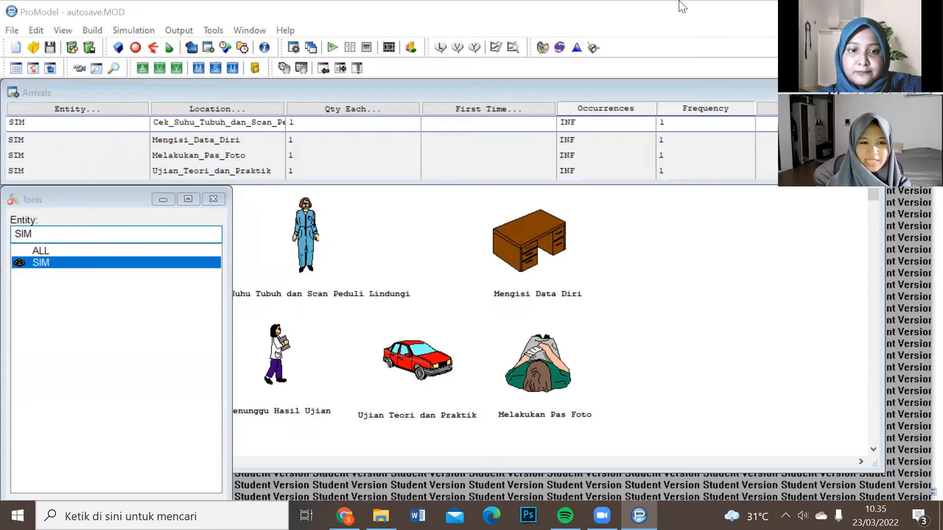
Step: Open the processing definitions and examine the first SIM process's location choices and the move logic of its routing to Mengisi_Data_Diri
{"action": "left_click", "coordinate": [92, 31]}
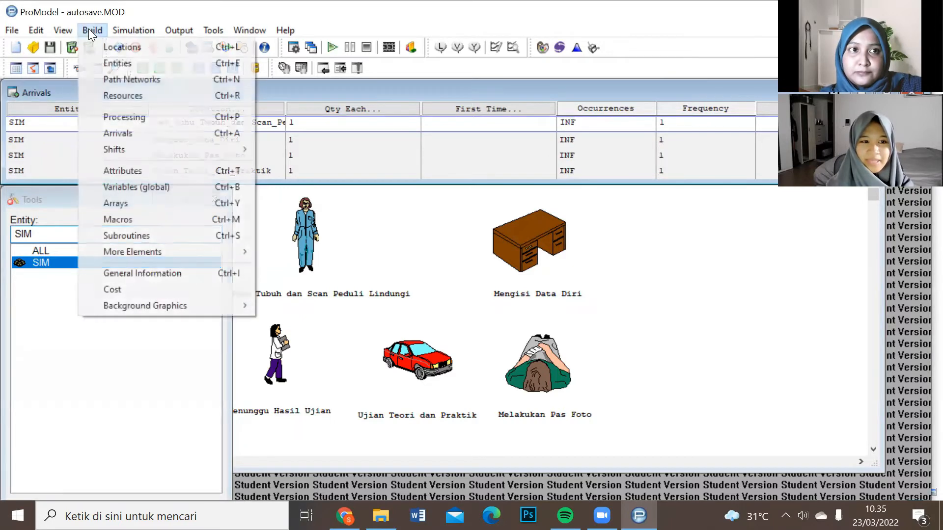
{"action": "left_click", "coordinate": [138, 124]}
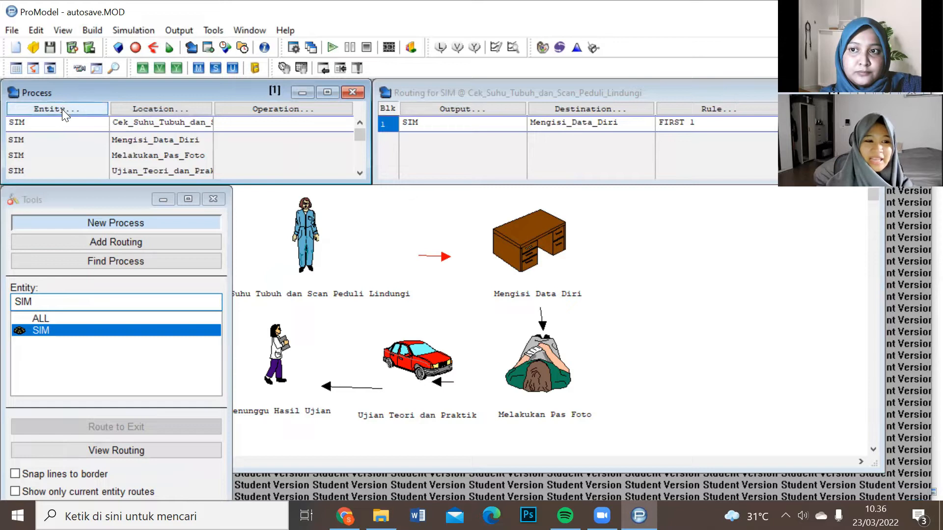
{"action": "left_click", "coordinate": [138, 109]}
{"action": "left_click", "coordinate": [203, 272]}
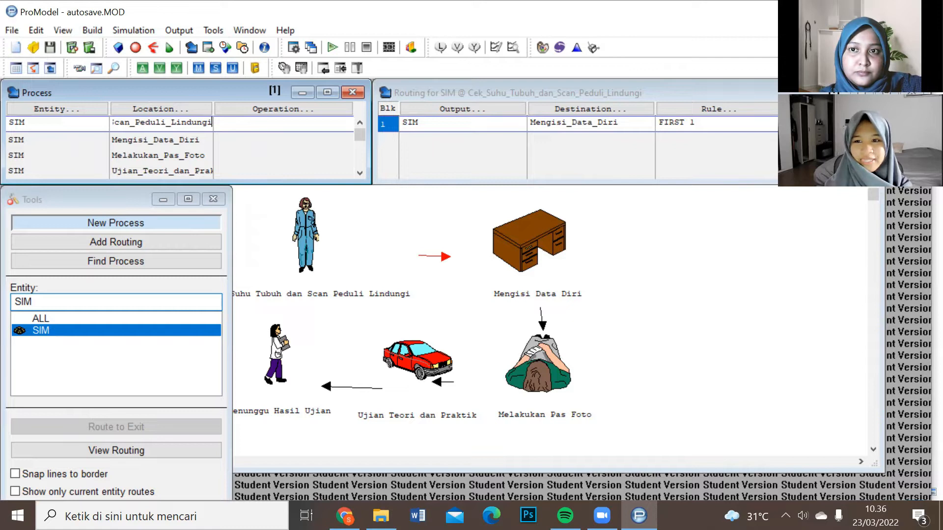
{"action": "left_click", "coordinate": [847, 109]}
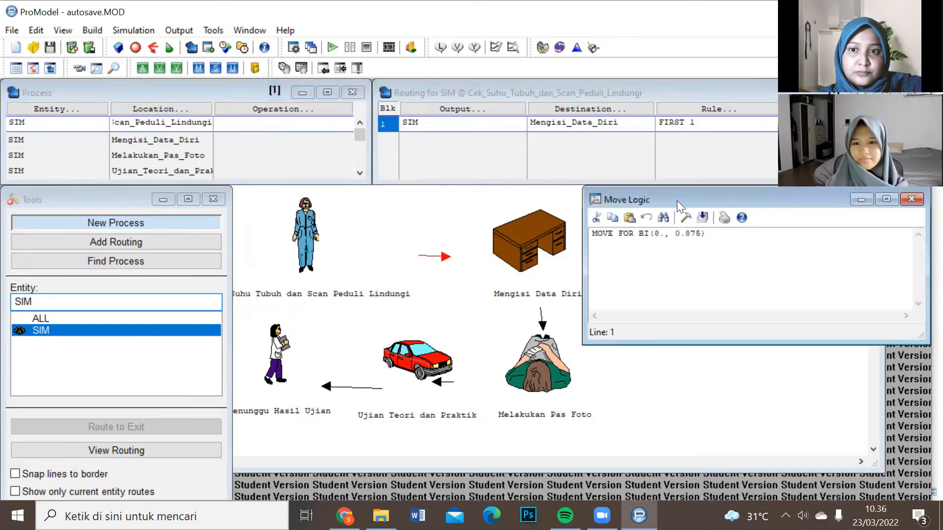
{"action": "left_click", "coordinate": [587, 94]}
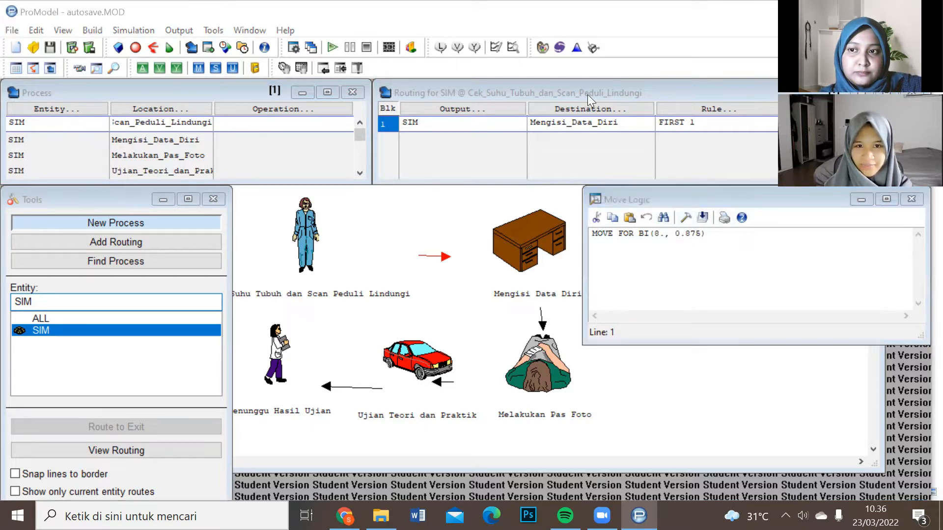
Step: Switch to Stat::Fit and enter the data points 6, 7, 8, 6, 8, 6, 7, 8, 6 and 8 in the data table
{"action": "left_click", "coordinate": [578, 47]}
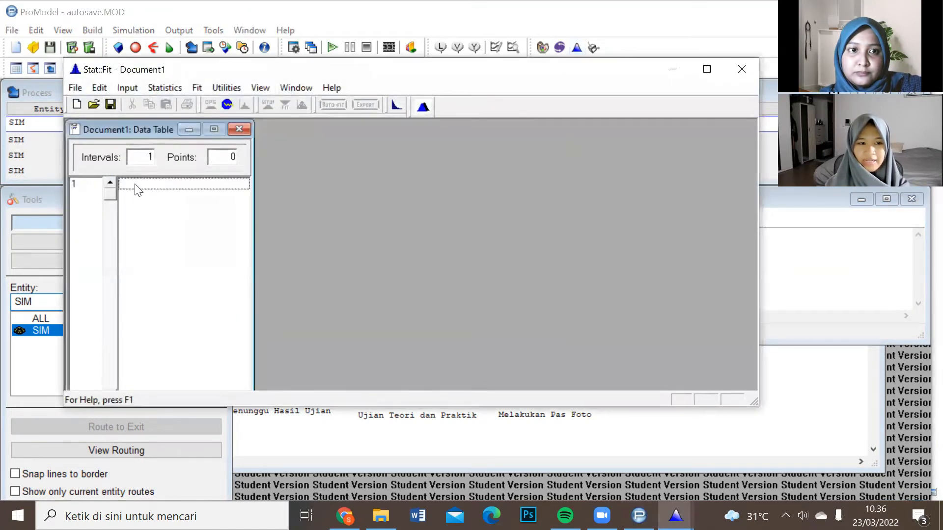
{"action": "left_click", "coordinate": [136, 185]}
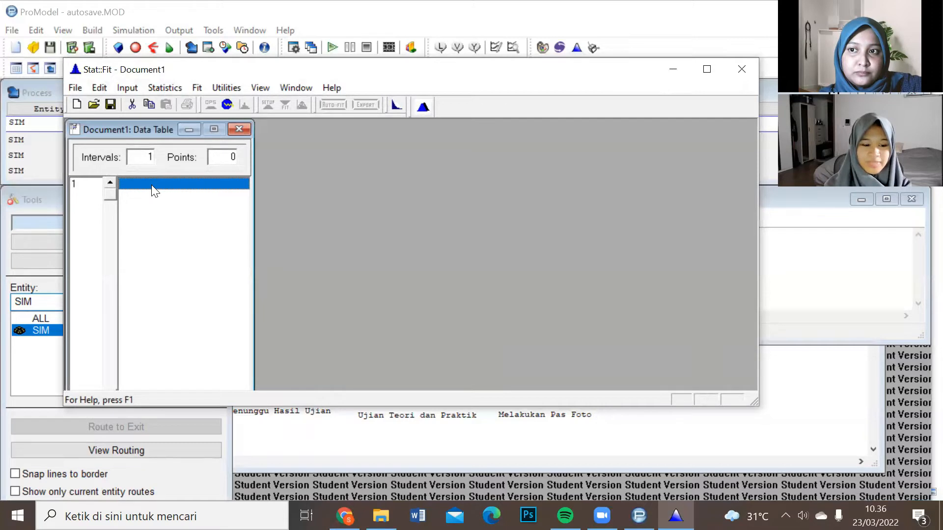
{"action": "type", "text": "6"}
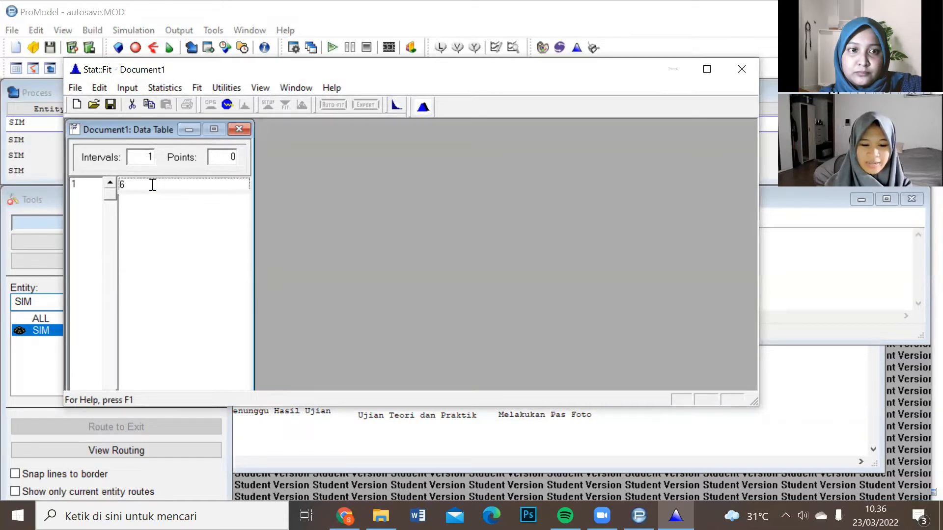
{"action": "key", "text": "Return"}
{"action": "type", "text": "7"}
{"action": "key", "text": "Return"}
{"action": "type", "text": "8"}
{"action": "key", "text": "Return"}
{"action": "type", "text": "6"}
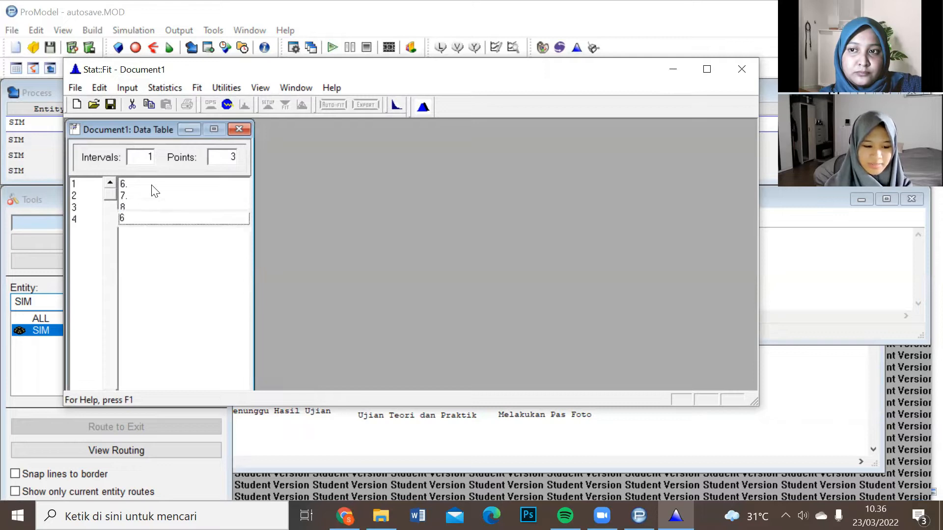
{"action": "key", "text": "Return"}
{"action": "type", "text": "8"}
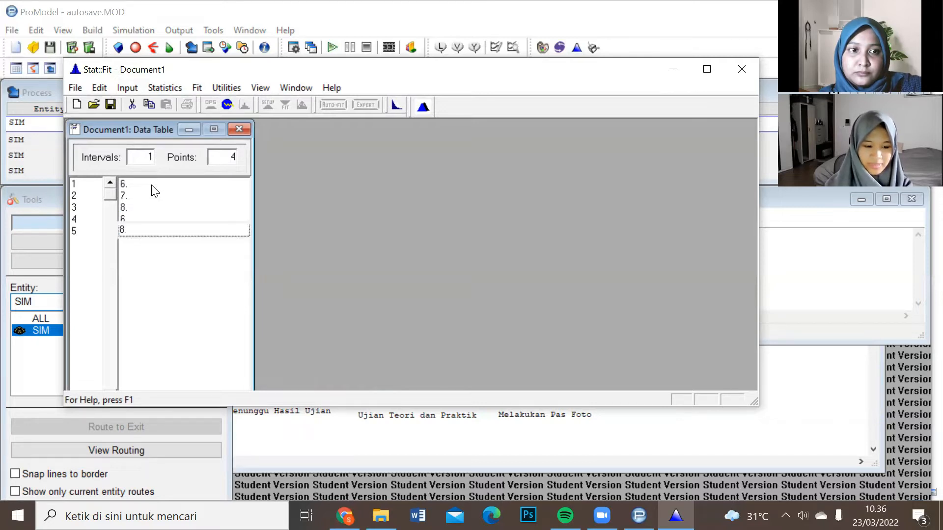
{"action": "key", "text": "Return"}
{"action": "type", "text": "6"}
{"action": "key", "text": "Return"}
{"action": "type", "text": "7"}
{"action": "key", "text": "Return"}
{"action": "type", "text": "8"}
{"action": "key", "text": "Return"}
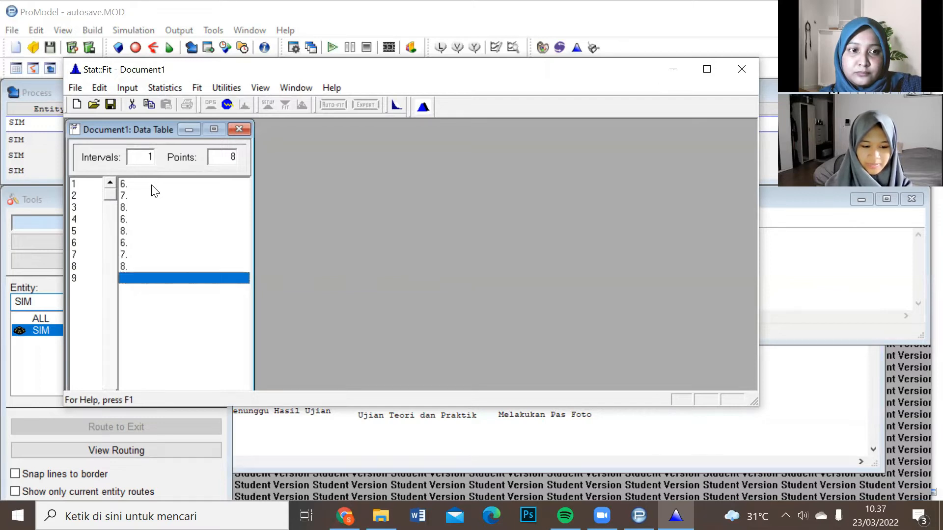
{"action": "type", "text": "6"}
{"action": "key", "text": "Return"}
{"action": "type", "text": "8"}
{"action": "key", "text": "Return"}
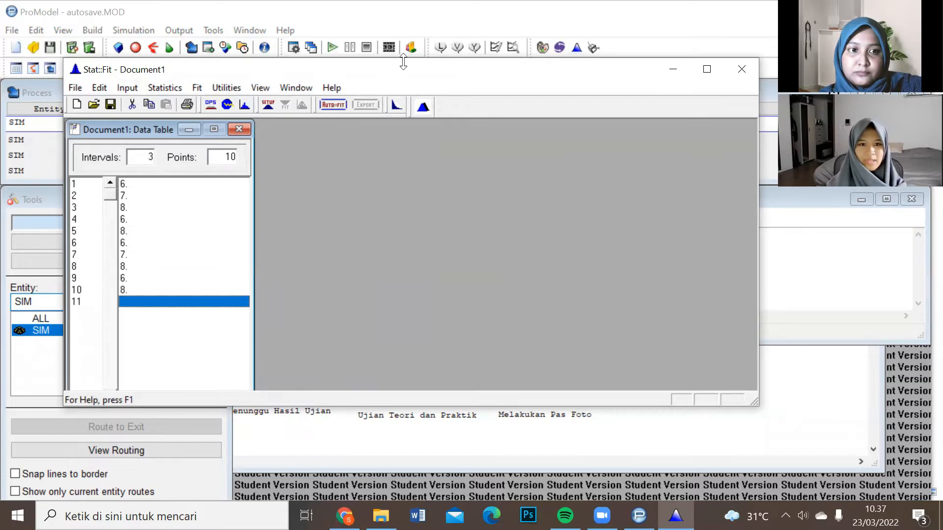
Step: Run Auto::Fit on the data with discrete distributions and review the ranked distributions and their acceptance
{"action": "left_click", "coordinate": [334, 105]}
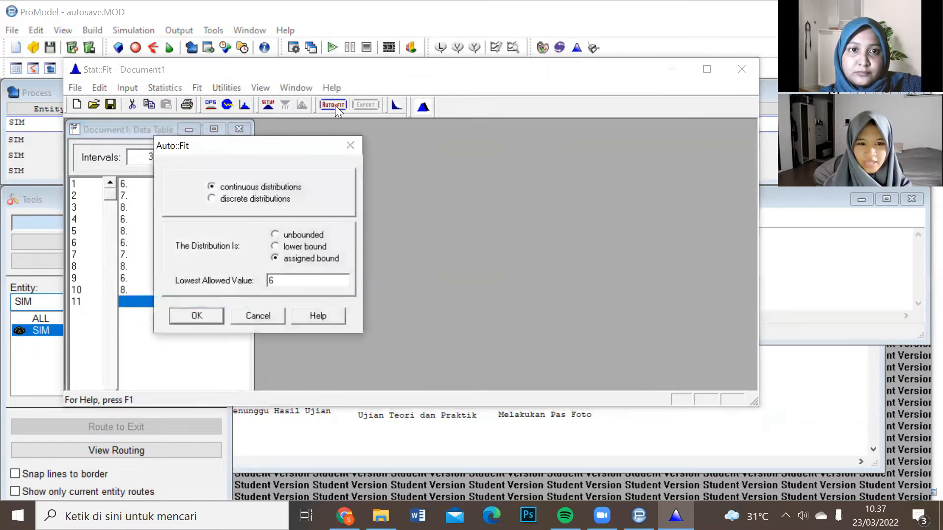
{"action": "left_click", "coordinate": [210, 198]}
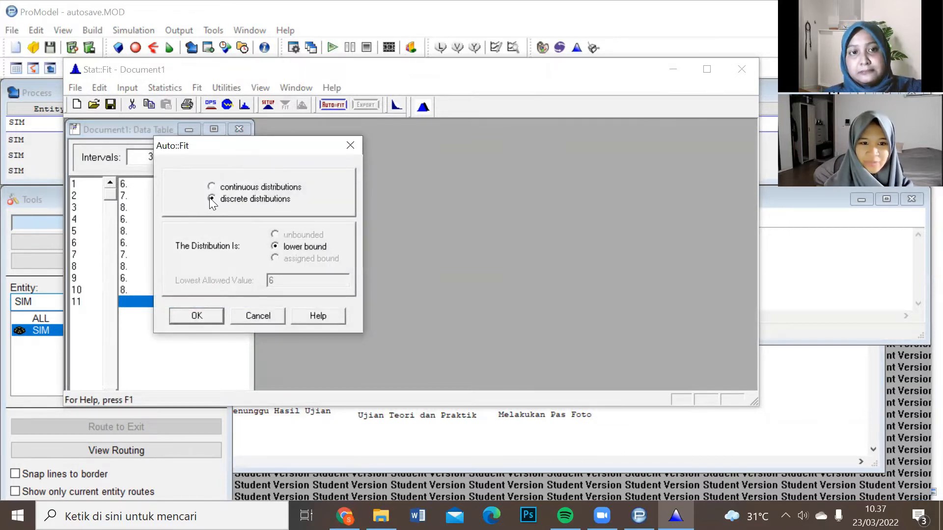
{"action": "left_click", "coordinate": [202, 316]}
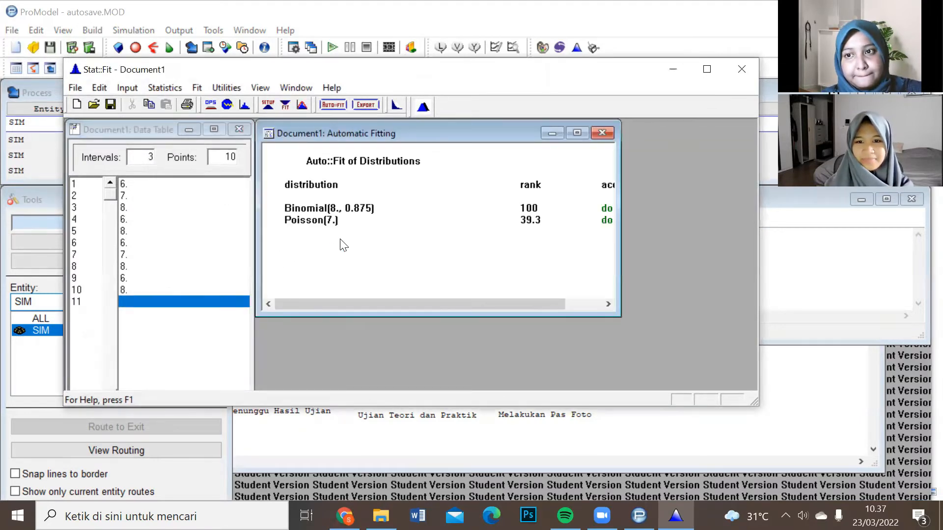
{"action": "left_click_drag", "start_coordinate": [398, 300], "coordinate": [426, 300]}
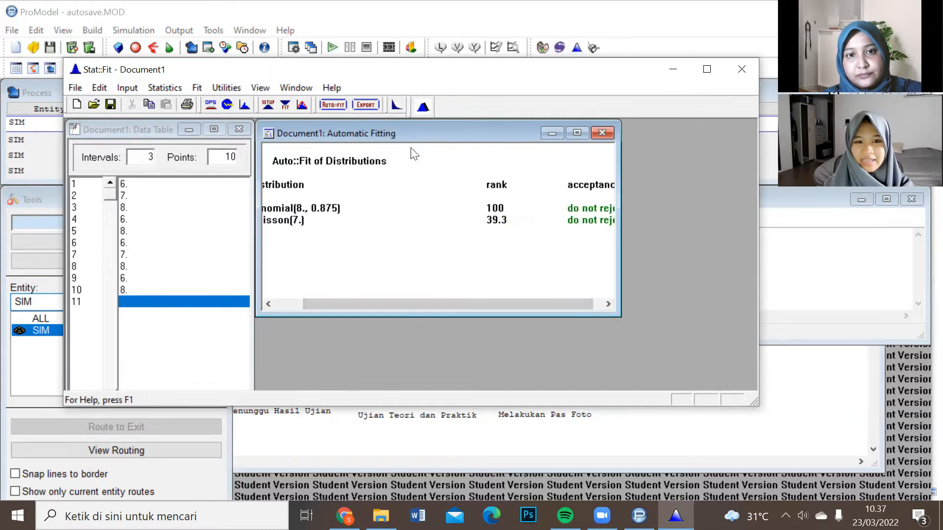
{"action": "left_click_drag", "start_coordinate": [432, 308], "coordinate": [408, 306]}
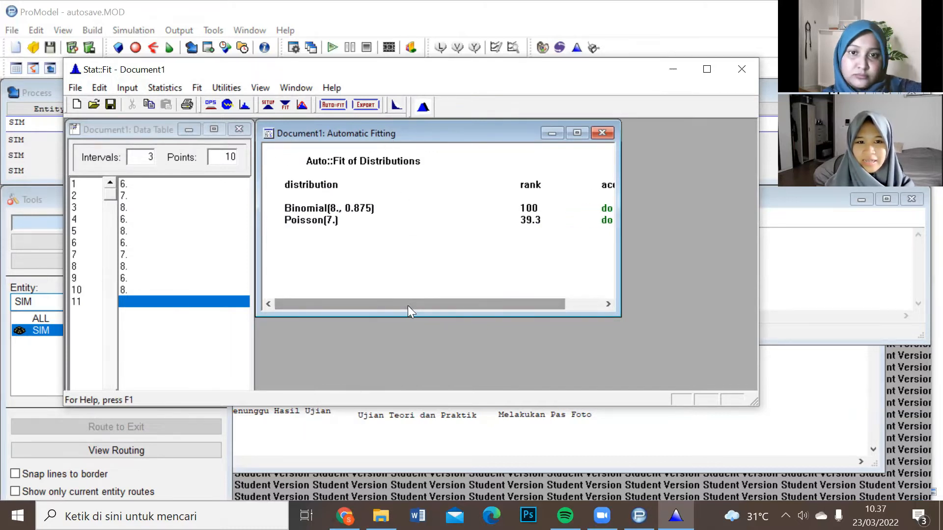
Step: Export the fitted Binomial distribution in ProModel format to the clipboard
{"action": "left_click", "coordinate": [364, 105]}
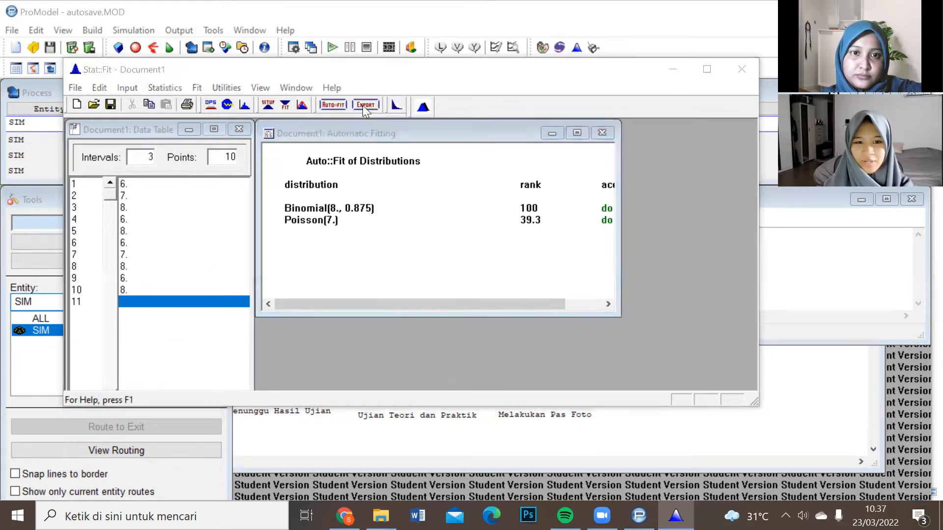
{"action": "left_click", "coordinate": [245, 182]}
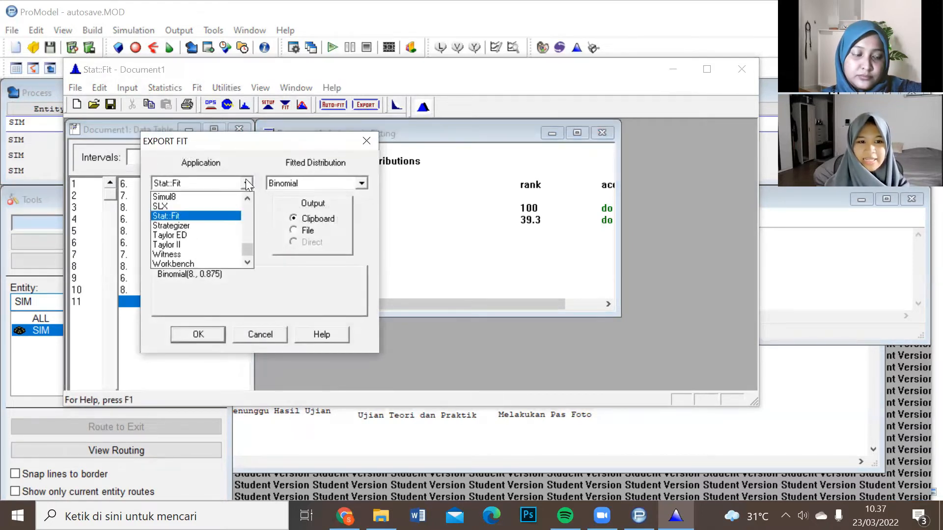
{"action": "left_click_drag", "start_coordinate": [245, 247], "coordinate": [244, 234]}
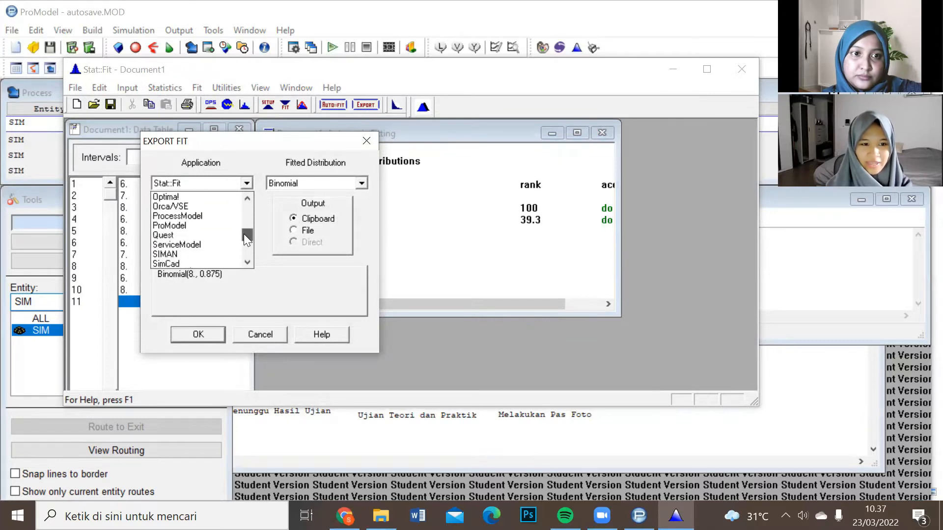
{"action": "left_click", "coordinate": [212, 225]}
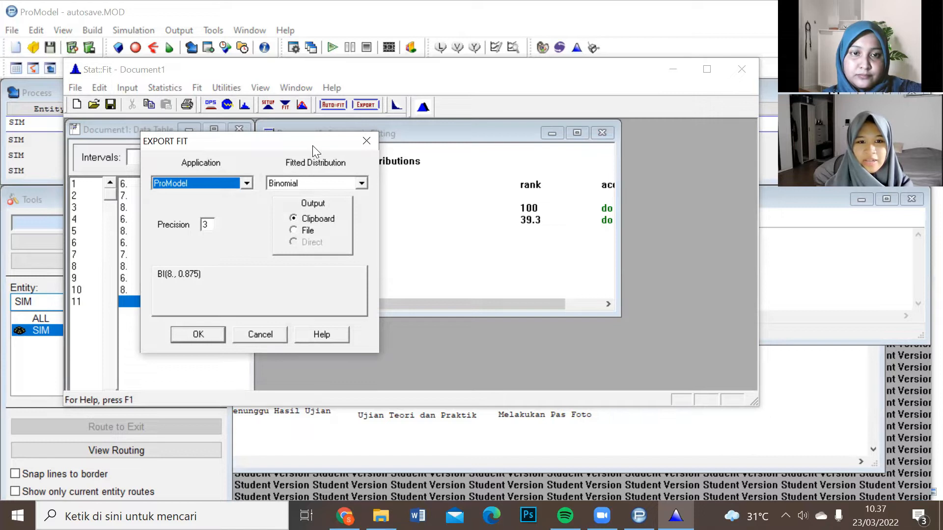
{"action": "left_click_drag", "start_coordinate": [297, 145], "coordinate": [226, 141]}
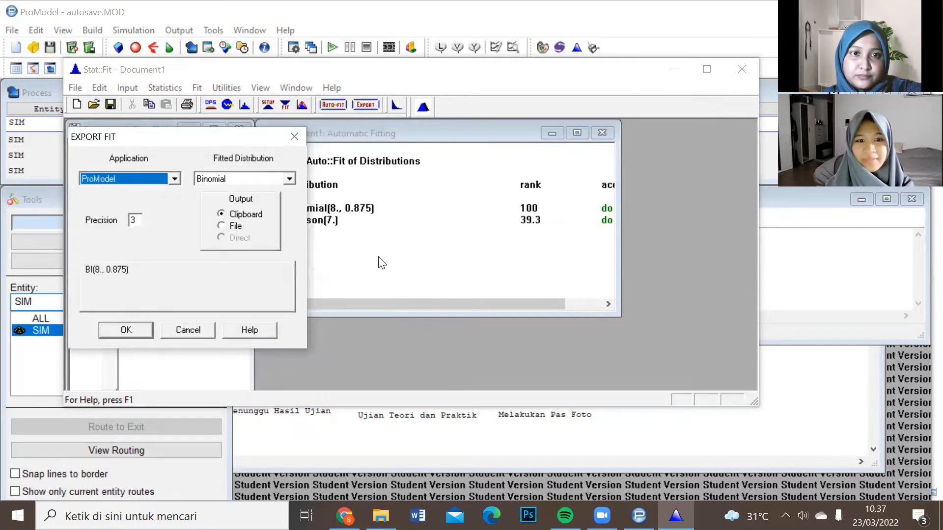
{"action": "left_click", "coordinate": [436, 266]}
{"action": "left_click", "coordinate": [450, 306]}
{"action": "left_click", "coordinate": [471, 263]}
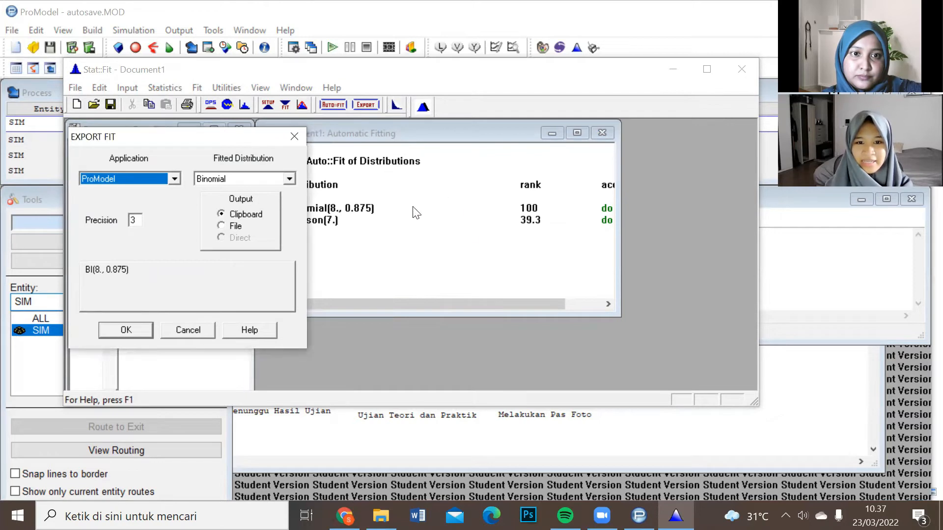
{"action": "left_click", "coordinate": [289, 177]}
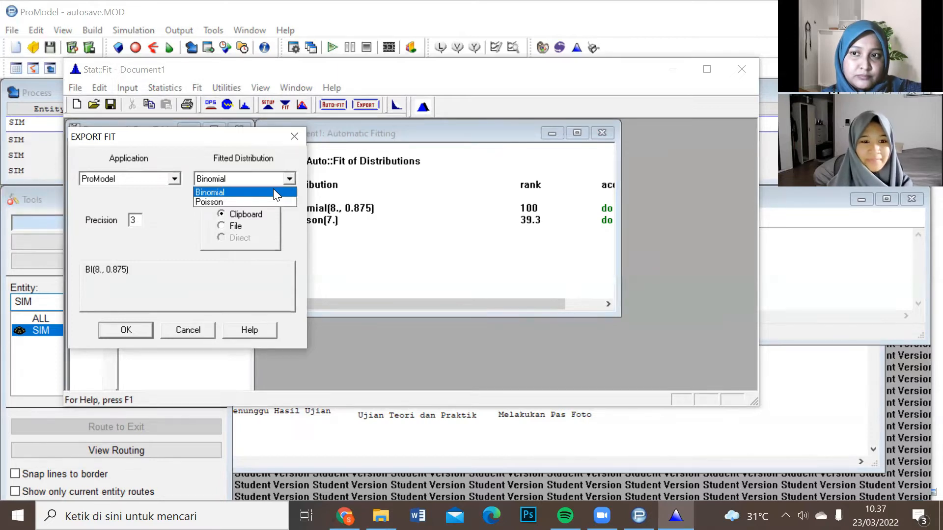
{"action": "left_click", "coordinate": [273, 188]}
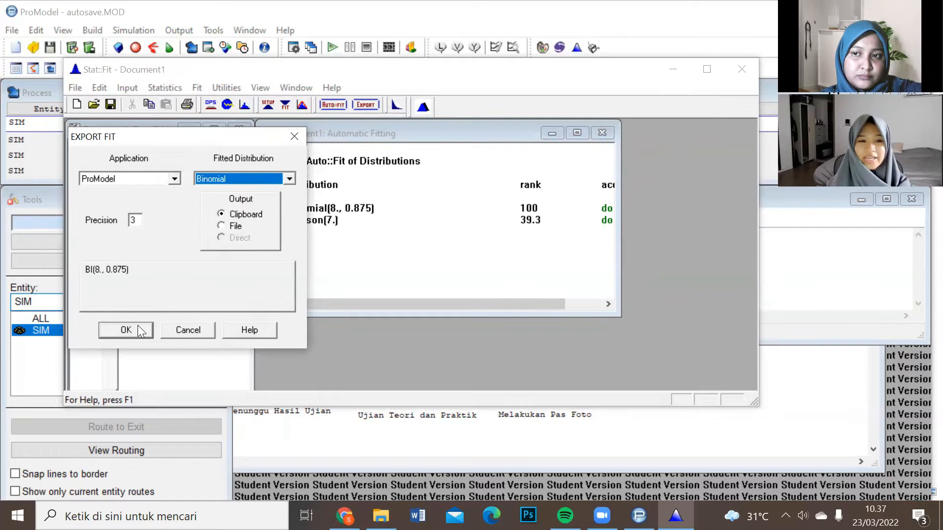
{"action": "left_click", "coordinate": [127, 330]}
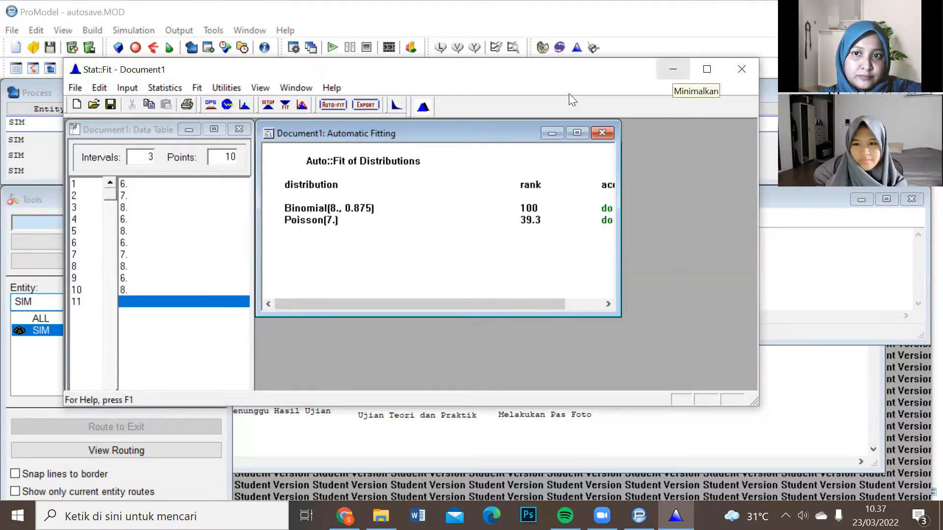
Step: Switch back to ProModel and add a MOVE FOR BI(8., 0.875) statement on the second line of the move logic using the Logic Builder
{"action": "left_click", "coordinate": [673, 69]}
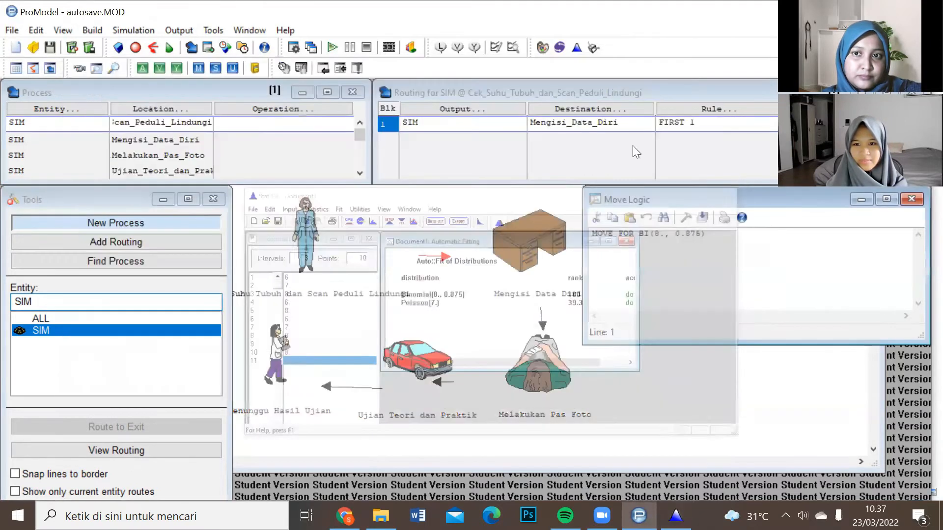
{"action": "left_click", "coordinate": [679, 243]}
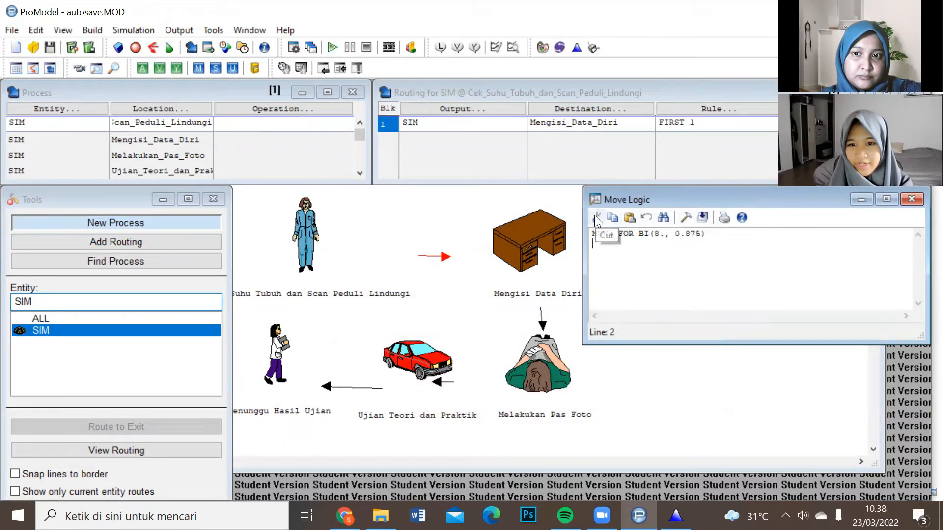
{"action": "left_click", "coordinate": [683, 215]}
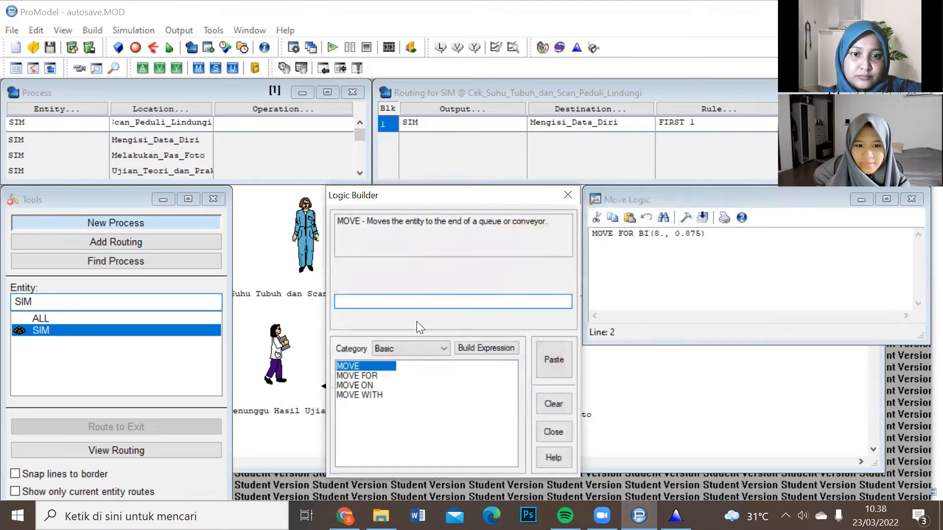
{"action": "double_click", "coordinate": [377, 376]}
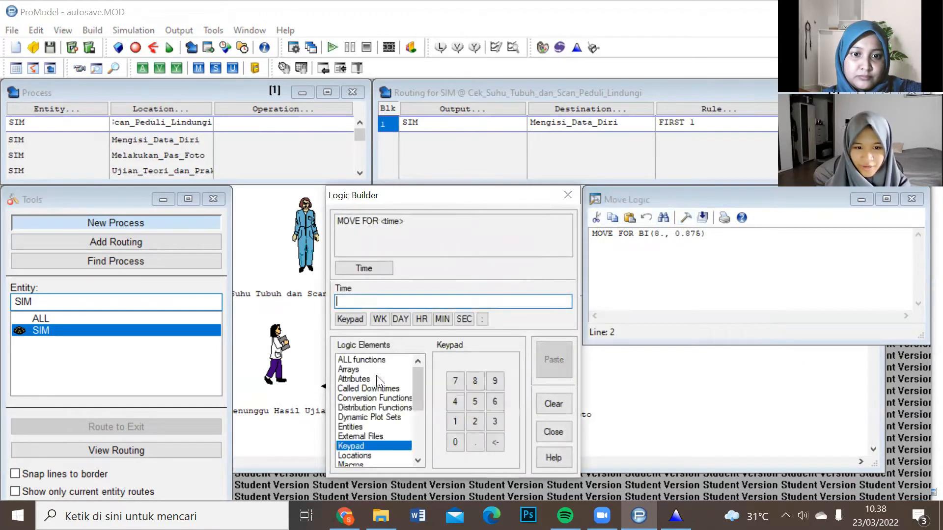
{"action": "right_click", "coordinate": [369, 300]}
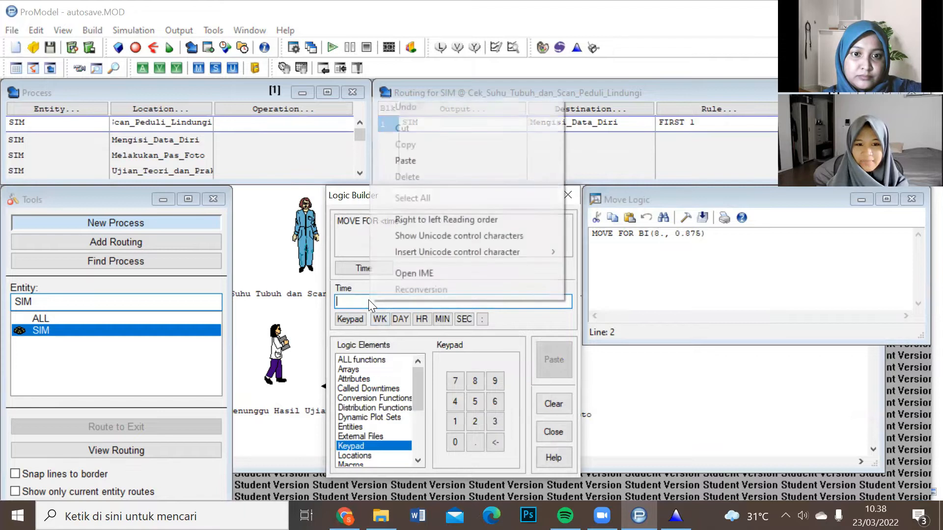
{"action": "left_click", "coordinate": [420, 157]}
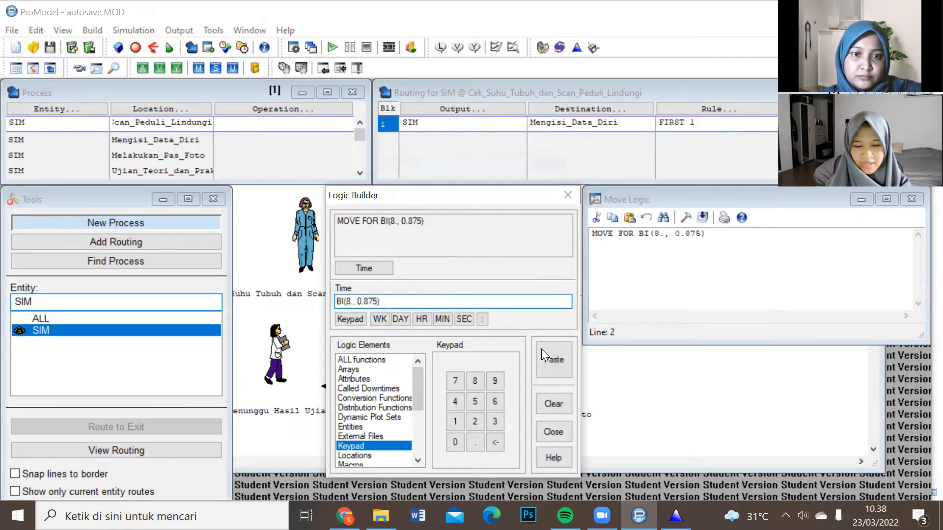
{"action": "left_click", "coordinate": [555, 367]}
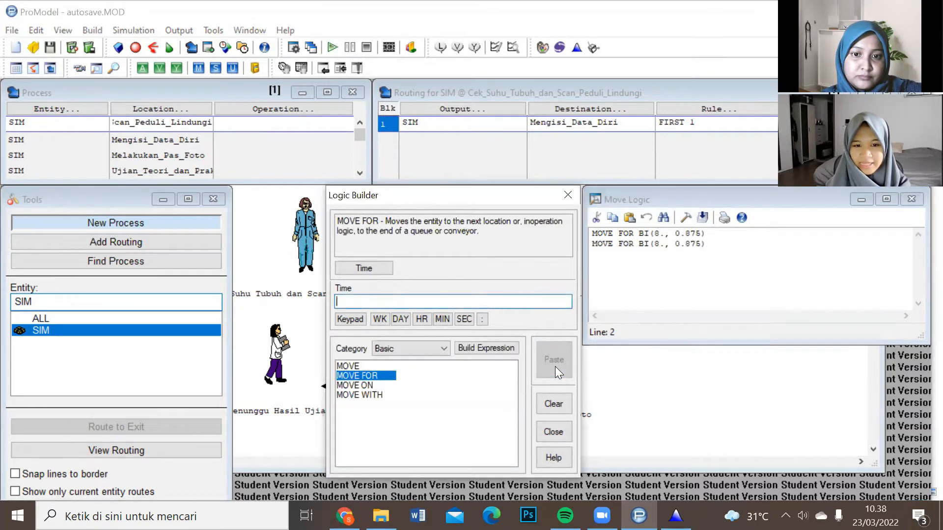
{"action": "left_click", "coordinate": [554, 431]}
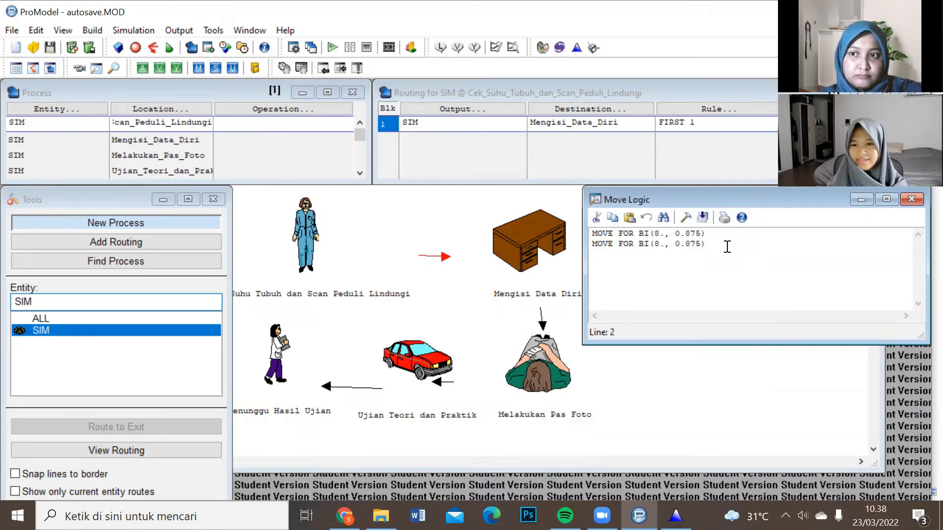
Step: Delete the duplicate second MOVE FOR line from the move logic and minimize the Move Logic window
{"action": "left_click_drag", "start_coordinate": [702, 244], "coordinate": [585, 239]}
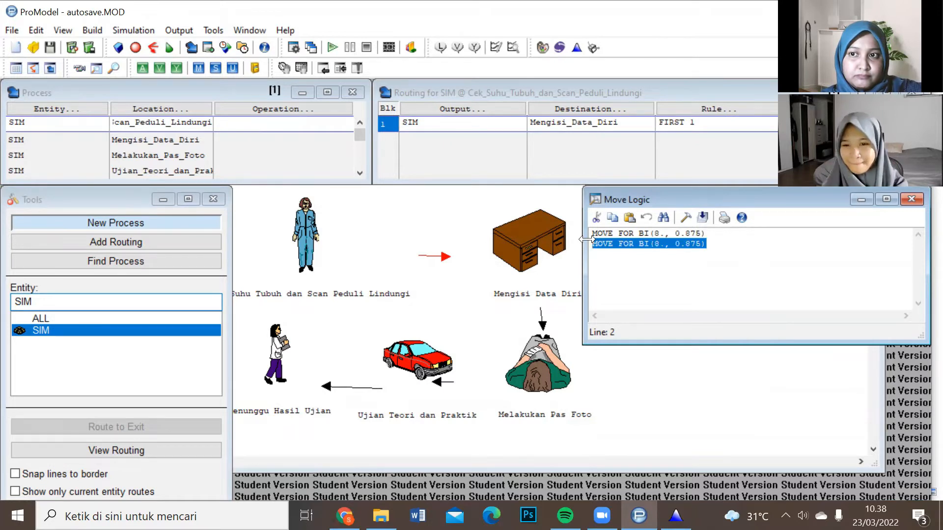
{"action": "key", "text": "BackSpace"}
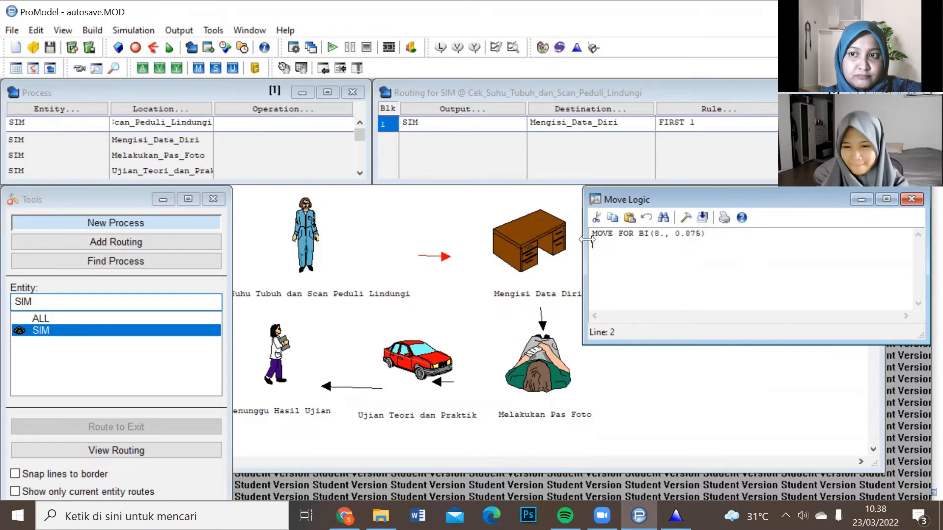
{"action": "left_click", "coordinate": [855, 199]}
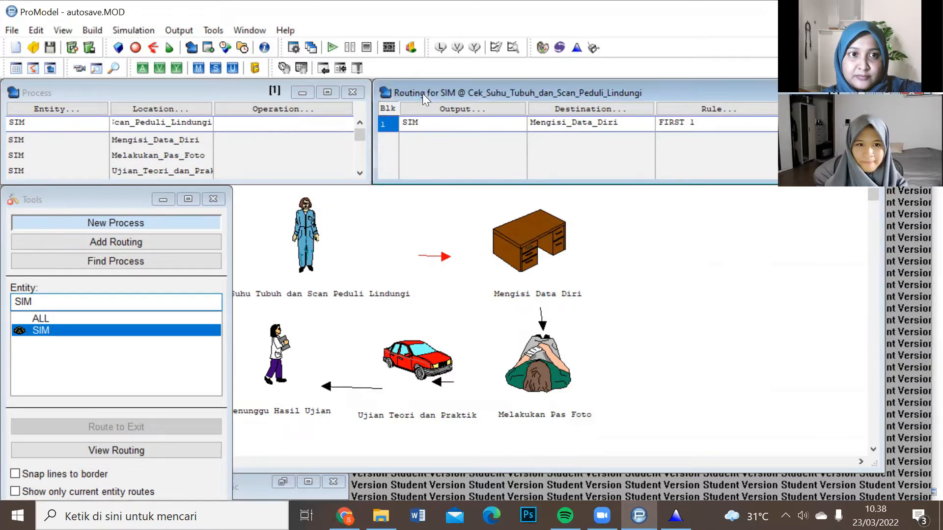
Step: Examine the remaining SIM processes and their routings, through Ujian_Teori_dan_Praktik to Menunggu_Hasil_Ujian
{"action": "left_click_drag", "start_coordinate": [356, 135], "coordinate": [359, 157]}
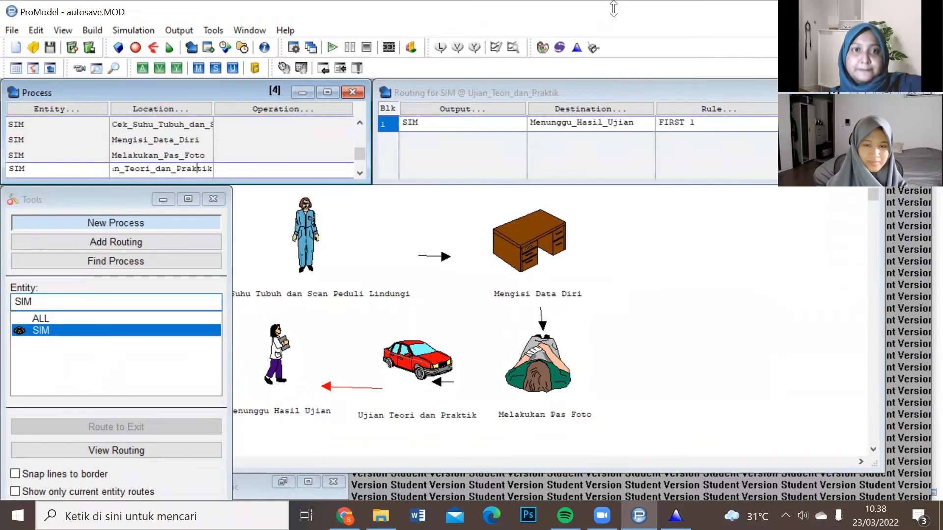
{"action": "left_click_drag", "start_coordinate": [357, 154], "coordinate": [357, 159]}
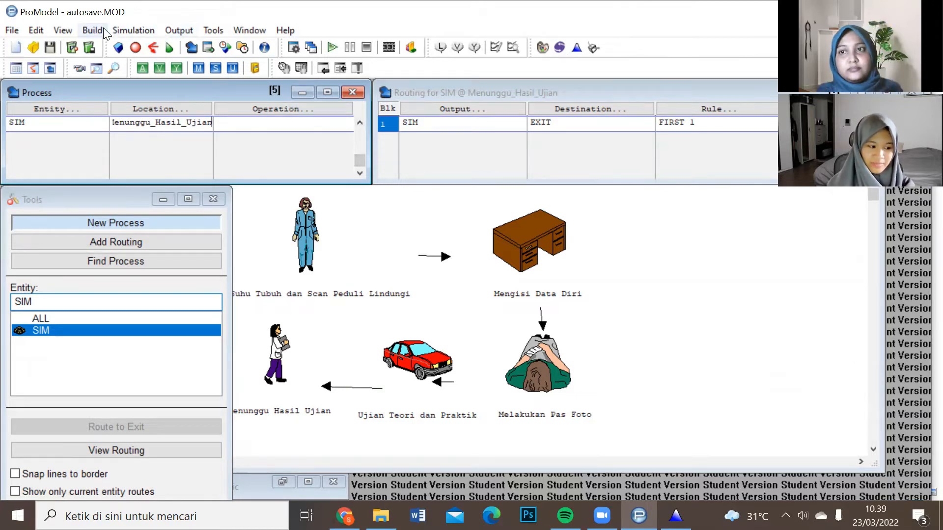
Step: Examine the run time and the number of replications in the simulation options and keep the current settings
{"action": "left_click", "coordinate": [131, 30]}
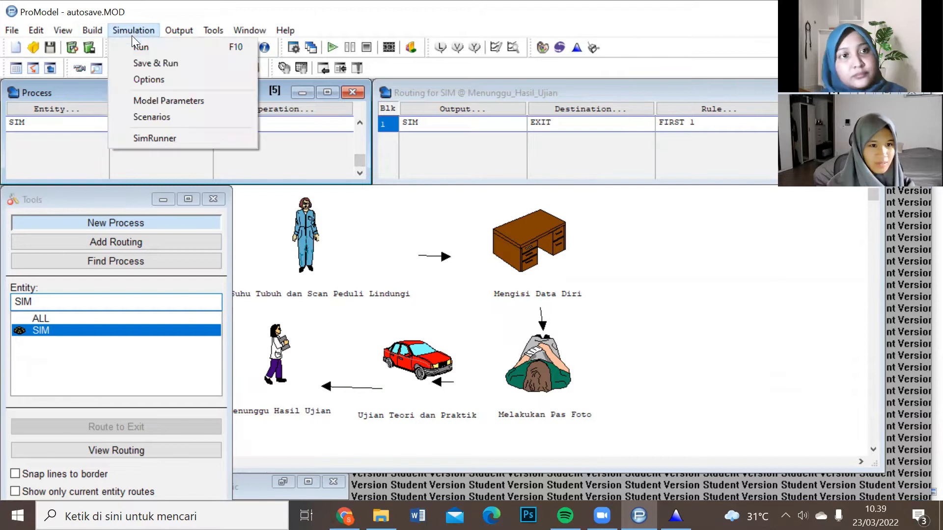
{"action": "left_click", "coordinate": [159, 82]}
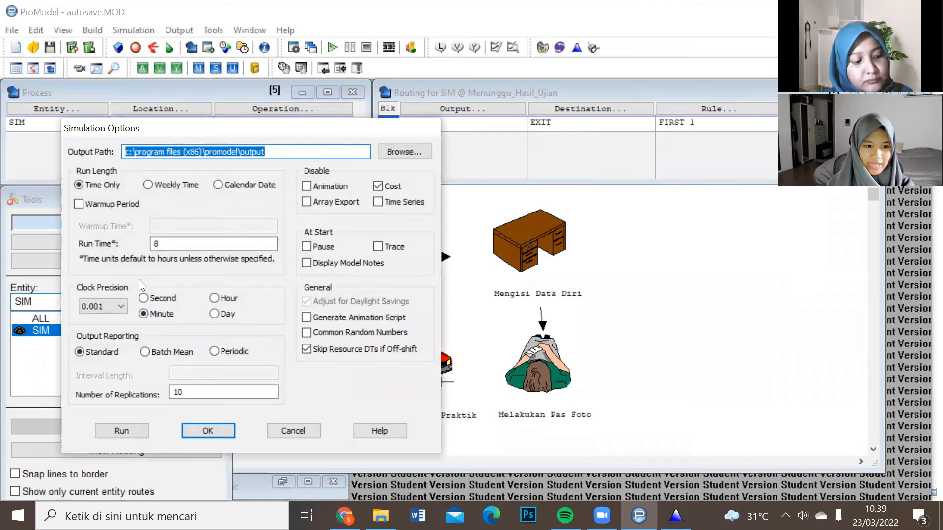
{"action": "left_click", "coordinate": [166, 245]}
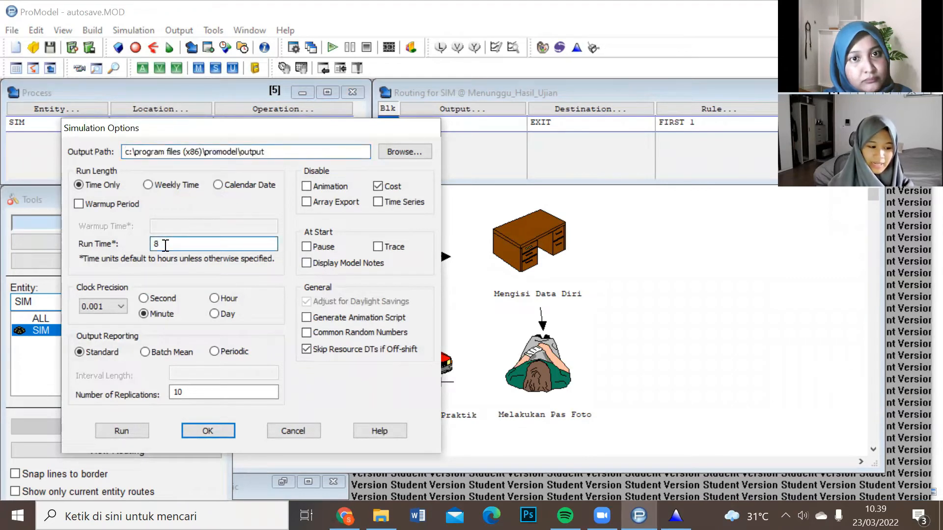
{"action": "left_click", "coordinate": [198, 395]}
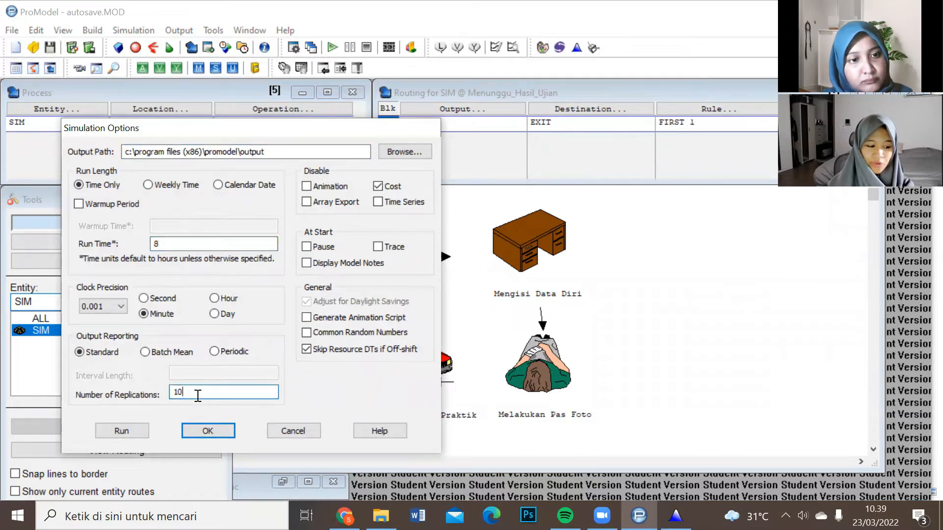
{"action": "left_click", "coordinate": [194, 430]}
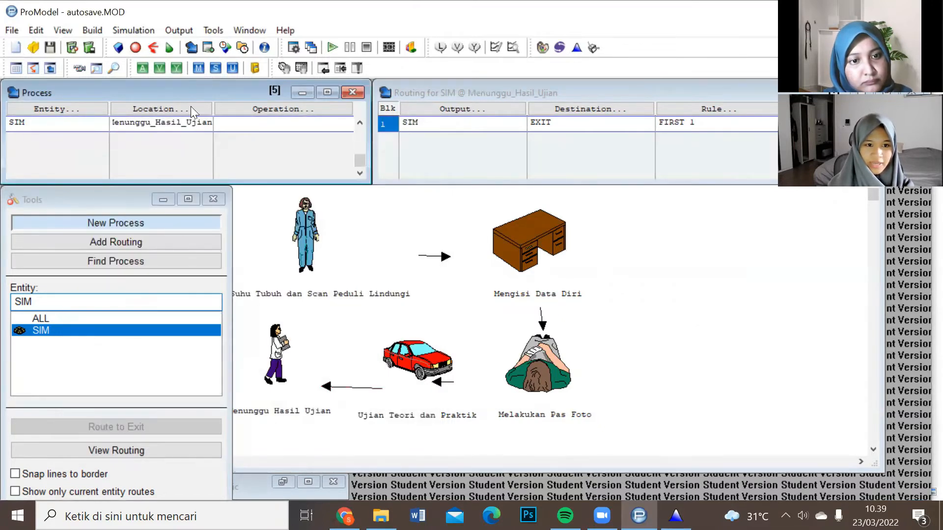
Step: Run the simulation and increase the animation speed until all 10 replications are completed
{"action": "left_click", "coordinate": [140, 32]}
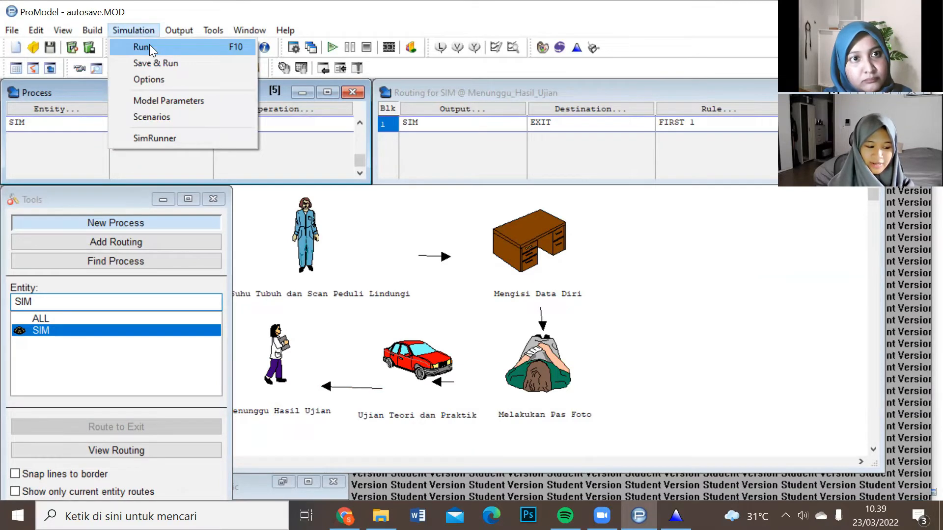
{"action": "left_click", "coordinate": [141, 47]}
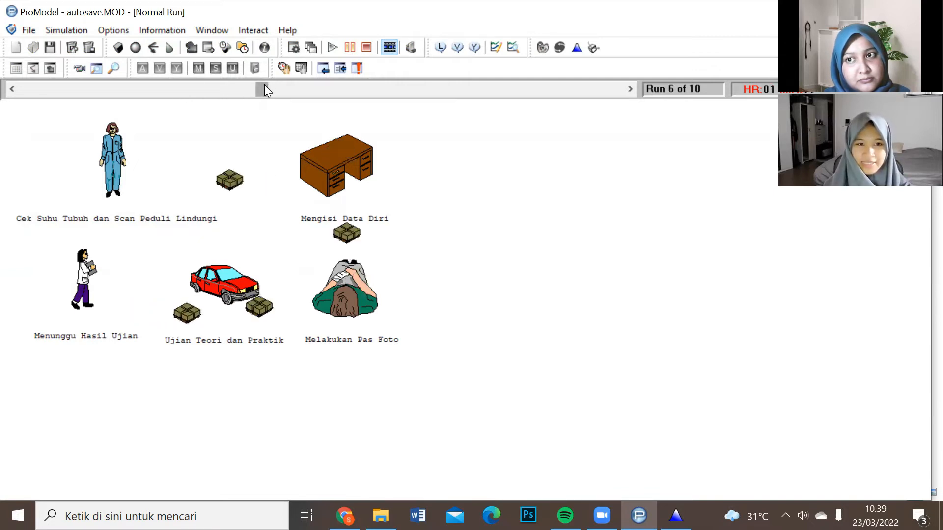
{"action": "left_click_drag", "start_coordinate": [264, 85], "coordinate": [571, 88]}
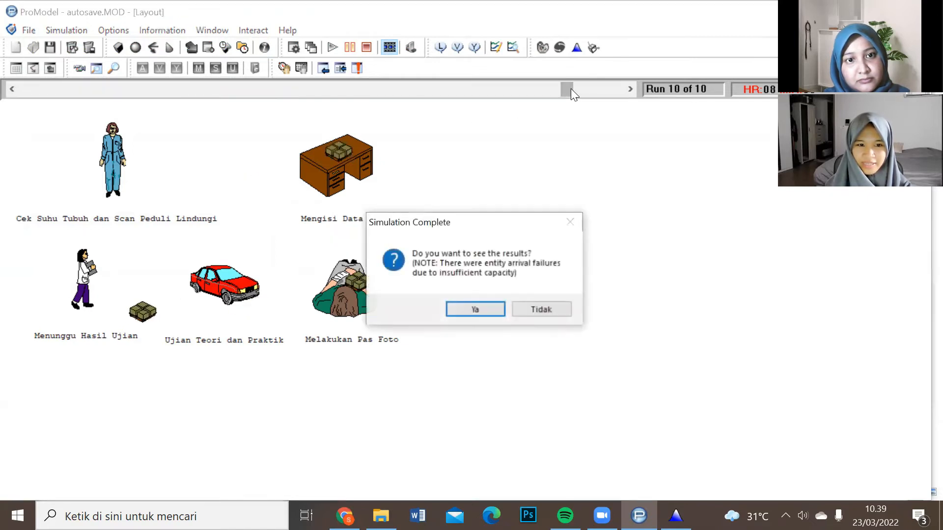
Step: Open the simulation results, display the general report for all replications of the Normal Run, and view its entity activity
{"action": "left_click", "coordinate": [479, 305]}
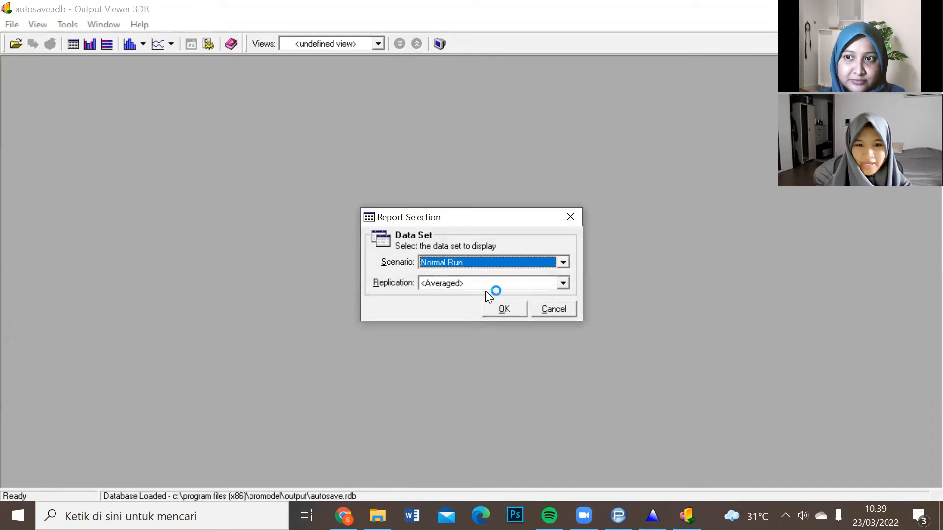
{"action": "left_click", "coordinate": [485, 288]}
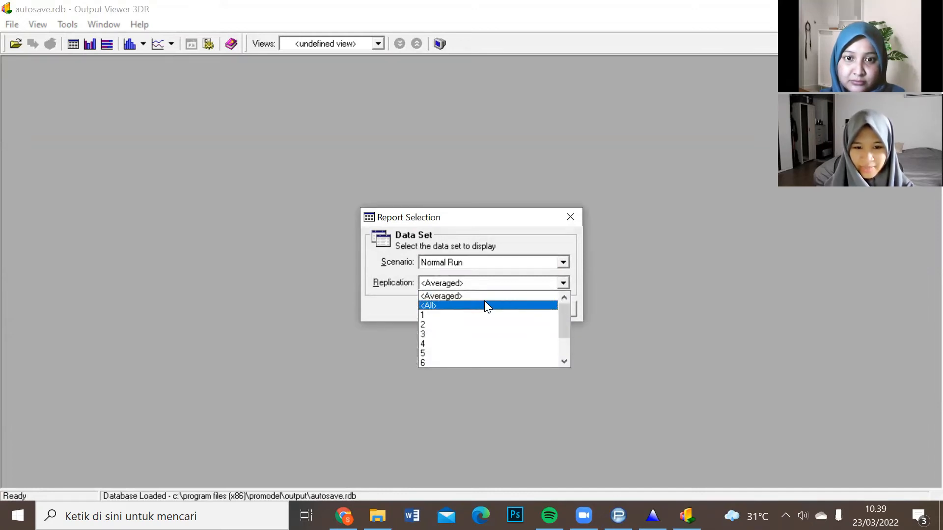
{"action": "left_click", "coordinate": [485, 305]}
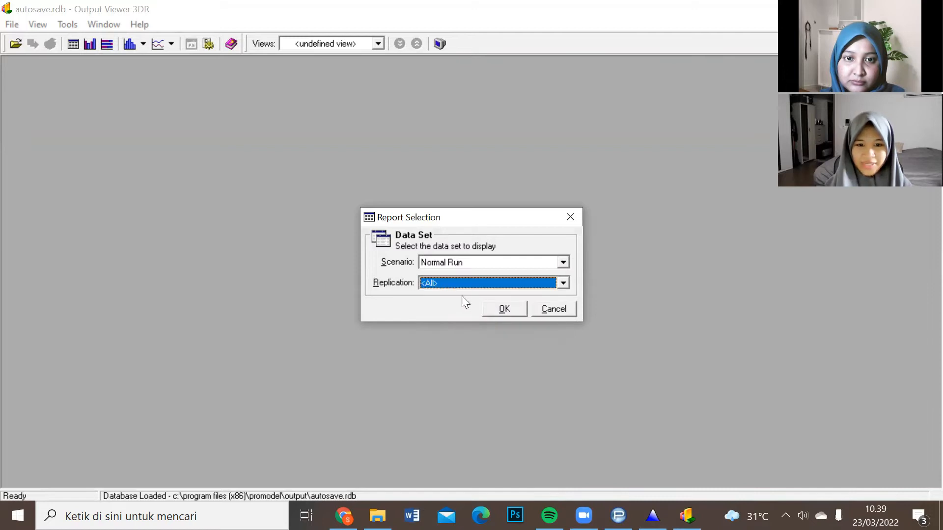
{"action": "left_click", "coordinate": [500, 316]}
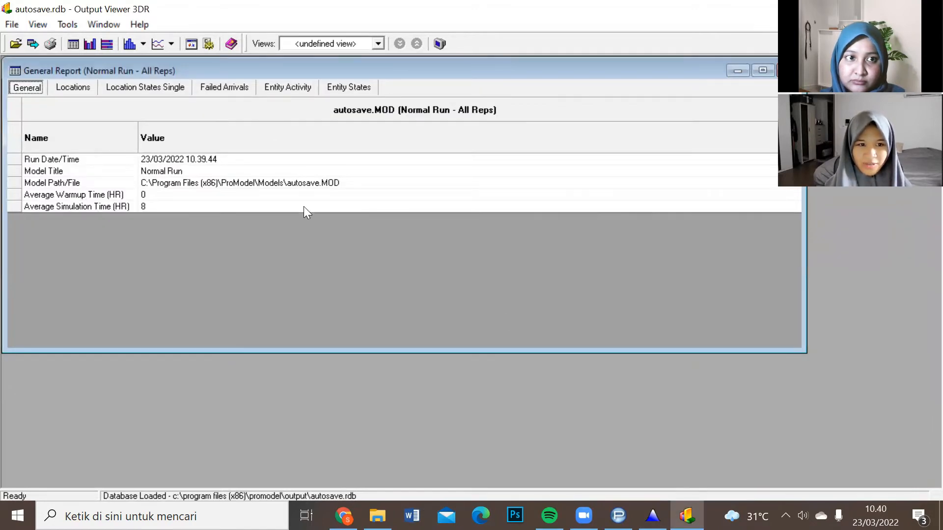
{"action": "left_click", "coordinate": [293, 91]}
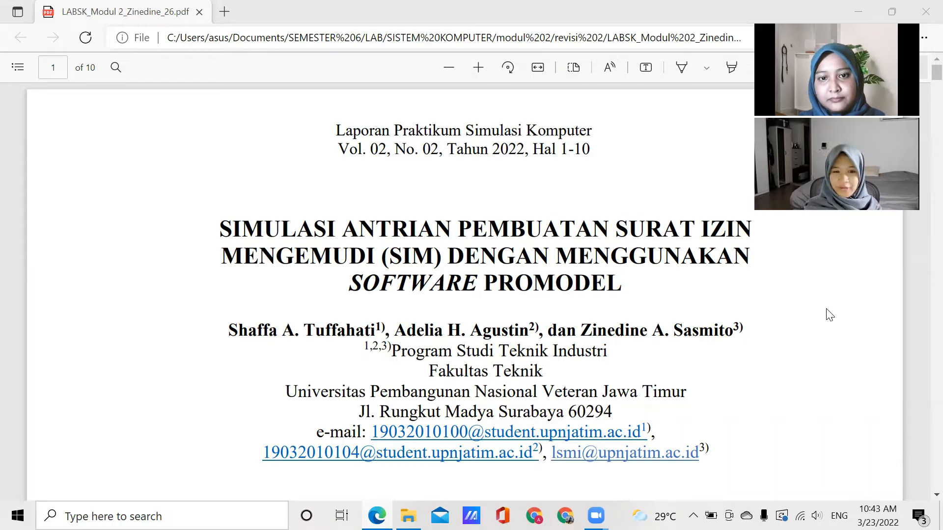
Step: Read the first page of the SIM queue simulation report PDF down to the abstract
{"action": "scroll", "coordinate": [830, 315], "scroll_direction": "down", "scroll_amount": 7}
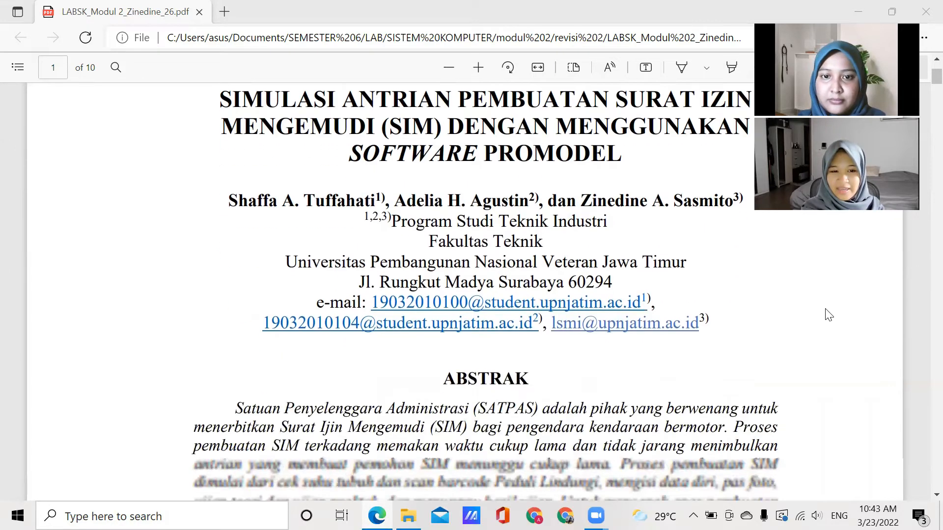